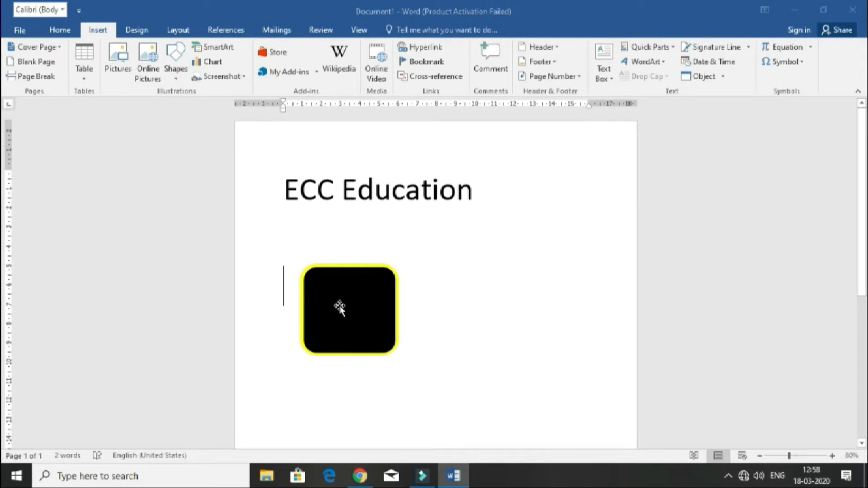
Enlarge the black rounded rectangle and reposition it below the ECC Education heading near the page's left margin.
{"action": "left_click_drag", "start_coordinate": [340, 306], "coordinate": [566, 252]}
{"action": "left_click_drag", "start_coordinate": [575, 349], "coordinate": [398, 312]}
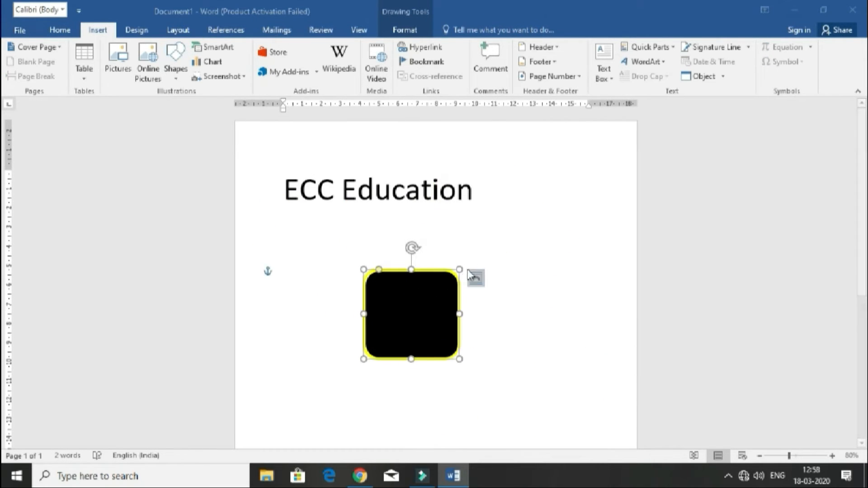
{"action": "left_click_drag", "start_coordinate": [460, 270], "coordinate": [514, 219]}
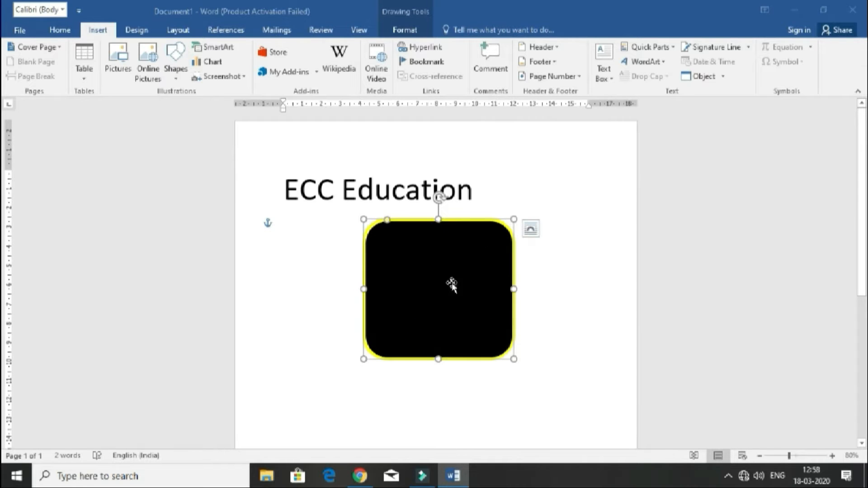
{"action": "left_click_drag", "start_coordinate": [514, 360], "coordinate": [533, 371]}
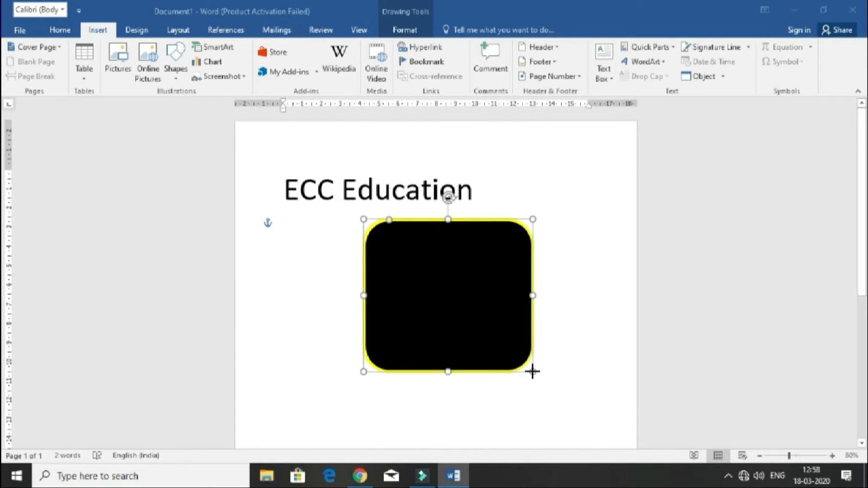
{"action": "left_click_drag", "start_coordinate": [488, 319], "coordinate": [376, 383]}
Insert a blank line above the ECC Education heading and move the black rounded rectangle up to sit just beneath it.
{"action": "left_click", "coordinate": [381, 191]}
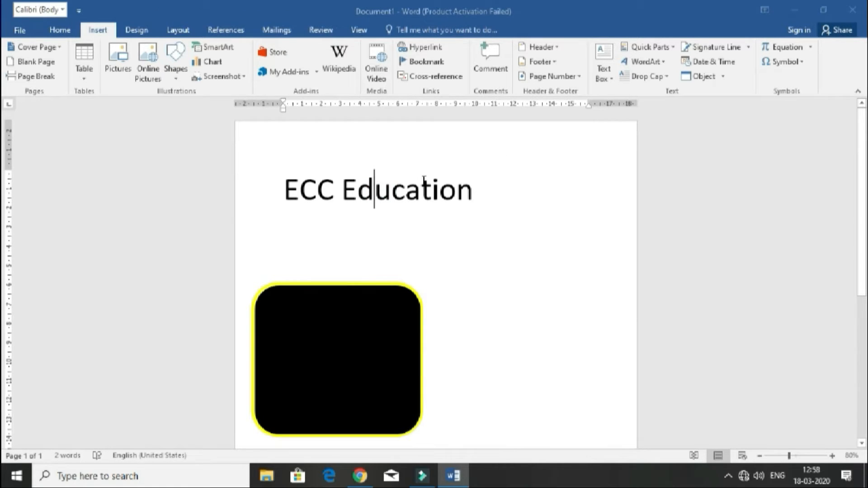
{"action": "left_click", "coordinate": [278, 191]}
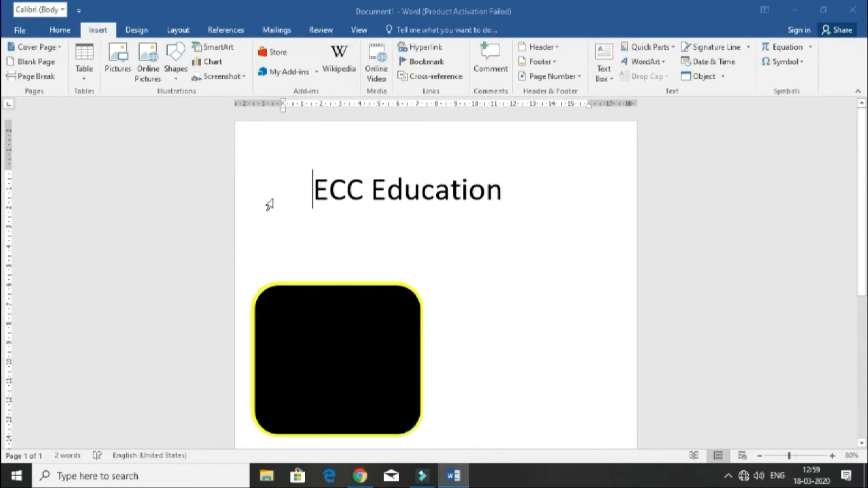
{"action": "key", "text": "Return"}
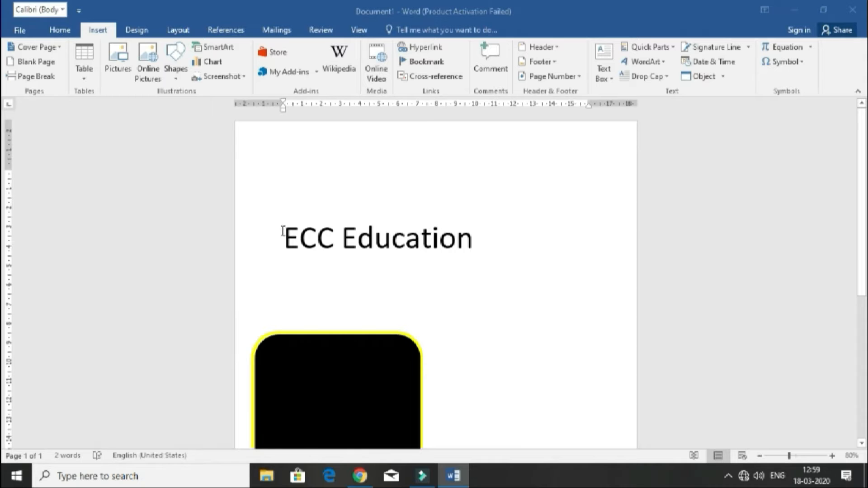
{"action": "left_click_drag", "start_coordinate": [353, 386], "coordinate": [371, 343]}
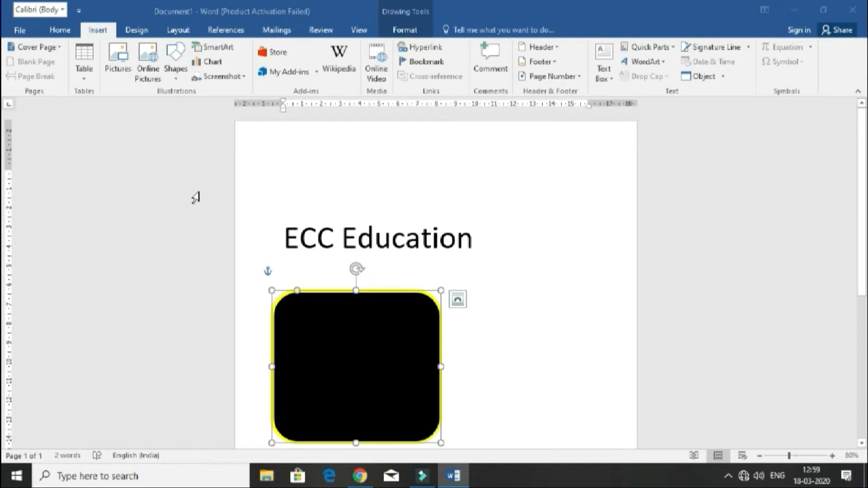
Insert a WordArt object and replace its placeholder text with "ECC Education".
{"action": "left_click", "coordinate": [651, 63]}
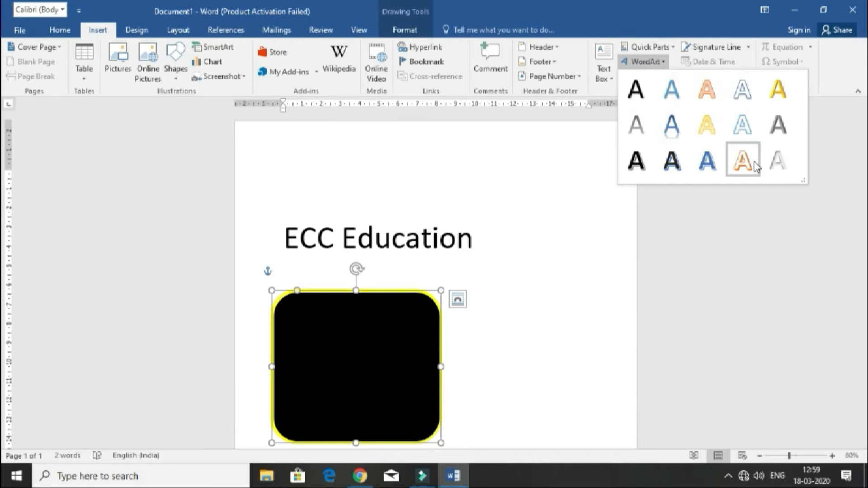
{"action": "left_click", "coordinate": [749, 136]}
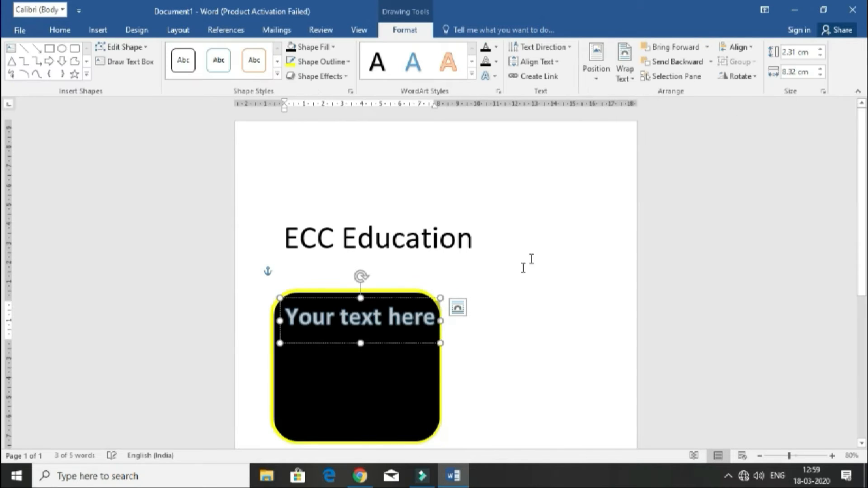
{"action": "triple_click", "coordinate": [372, 326]}
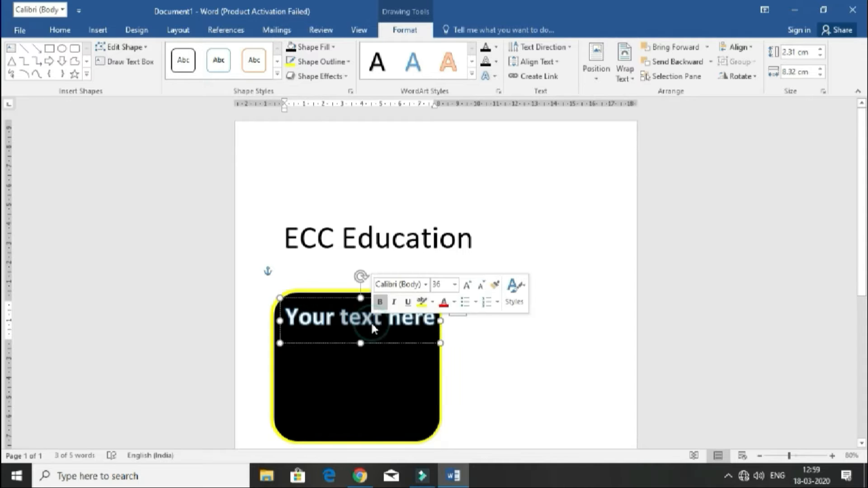
{"action": "type", "text": "E"}
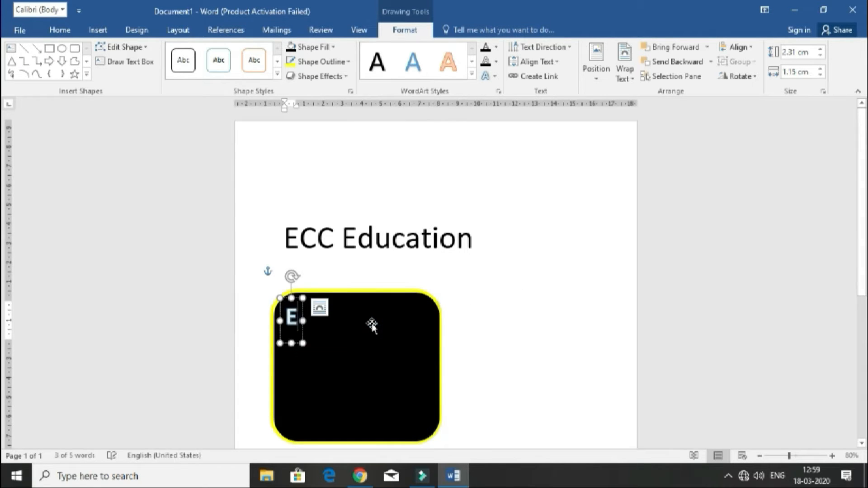
{"action": "type", "text": "CC Education"}
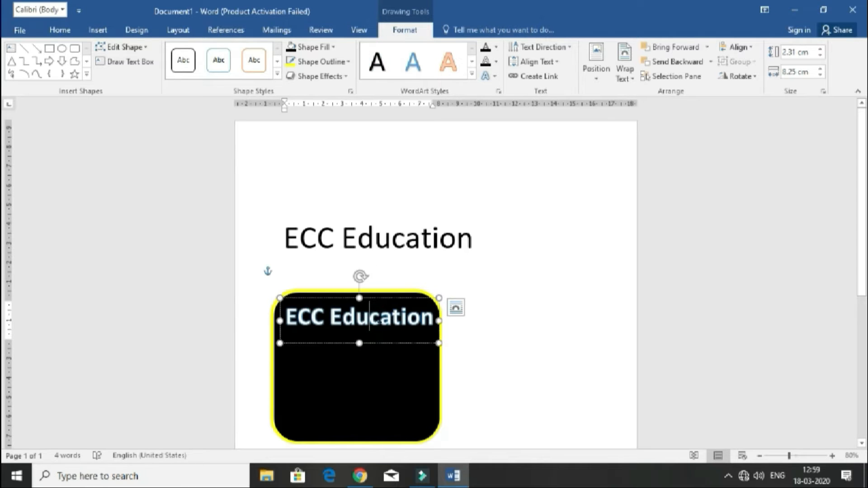
Apply the plain black fill style to the ECC Education WordArt and move it above the typed heading, near the page's top.
{"action": "triple_click", "coordinate": [380, 321]}
{"action": "left_click", "coordinate": [378, 61]}
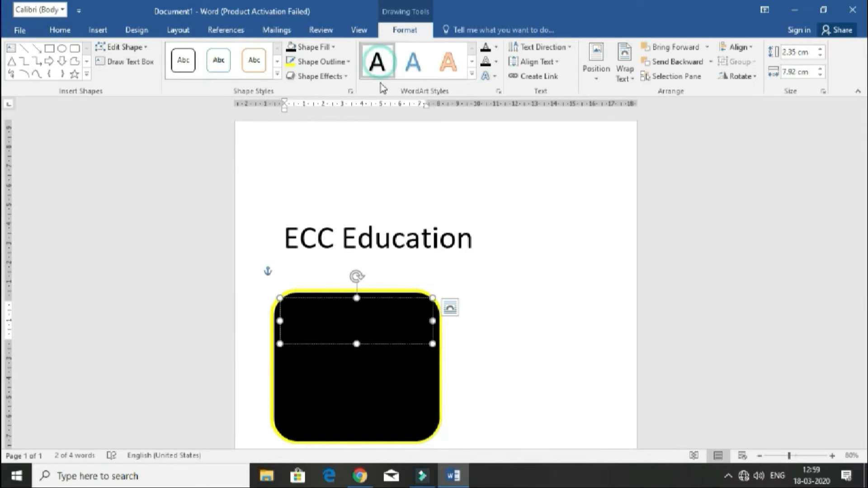
{"action": "left_click_drag", "start_coordinate": [390, 302], "coordinate": [520, 182]}
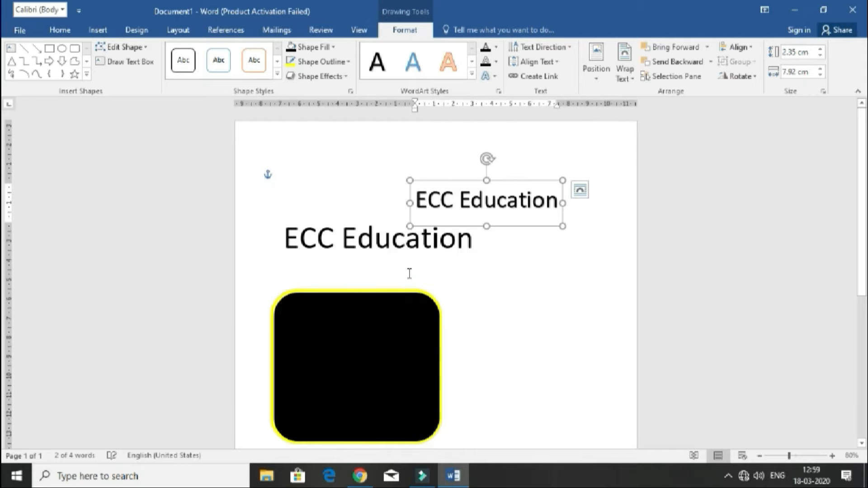
{"action": "left_click", "coordinate": [416, 249]}
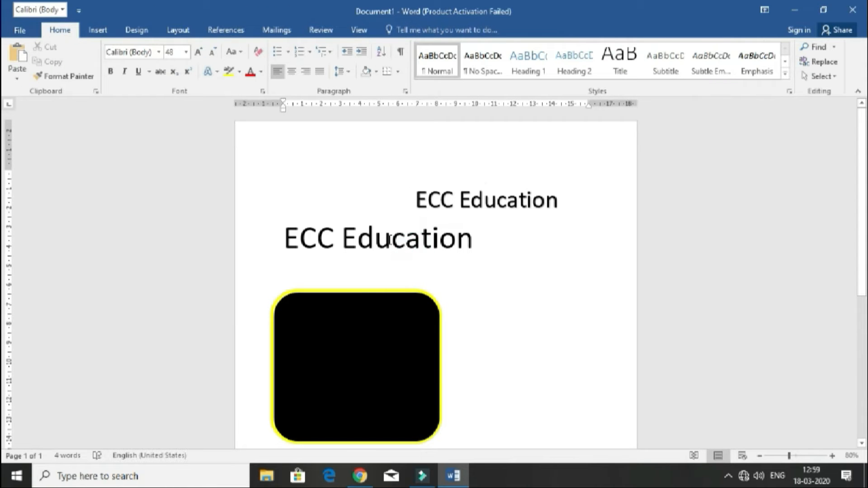
{"action": "left_click", "coordinate": [437, 206]}
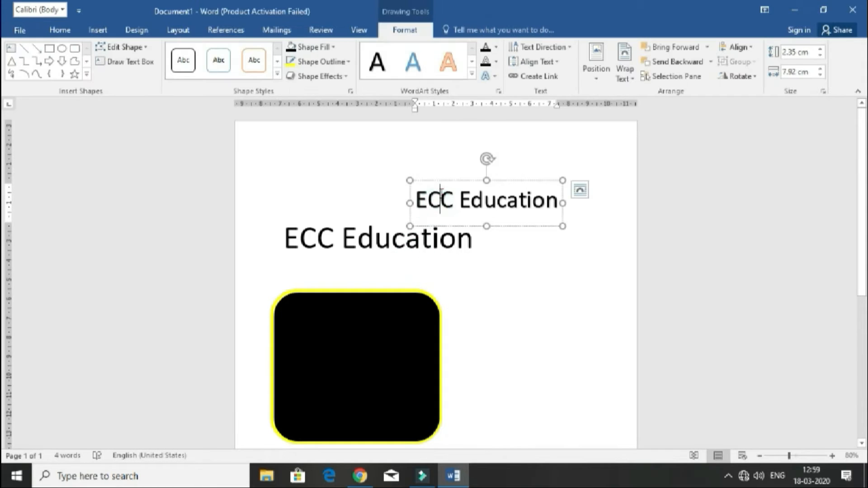
{"action": "left_click_drag", "start_coordinate": [445, 183], "coordinate": [400, 163]}
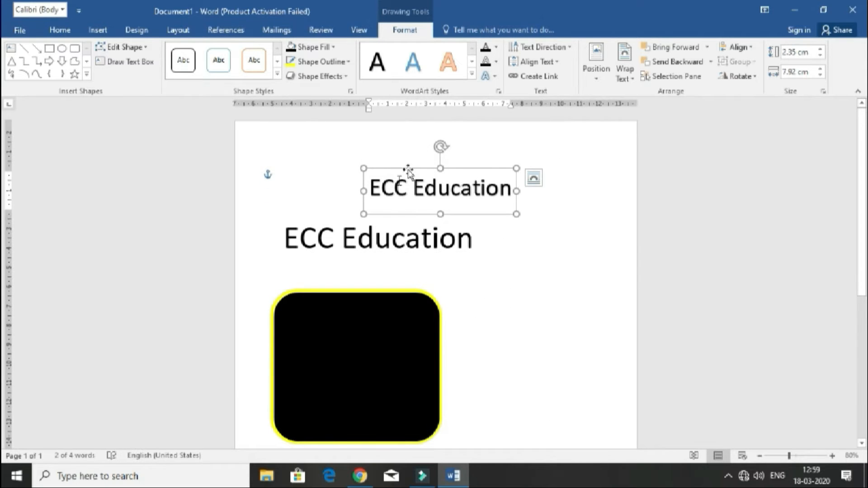
Delete the black rounded rectangle and the typed ECC Education heading, keeping only the WordArt.
{"action": "left_click", "coordinate": [384, 337]}
{"action": "key", "text": "Delete"}
{"action": "left_click", "coordinate": [397, 244]}
{"action": "left_click_drag", "start_coordinate": [479, 243], "coordinate": [272, 235]}
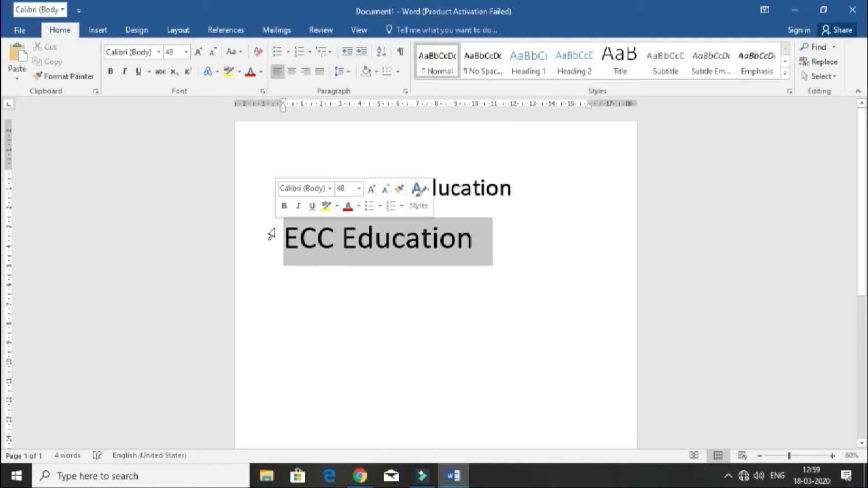
{"action": "key", "text": "Delete"}
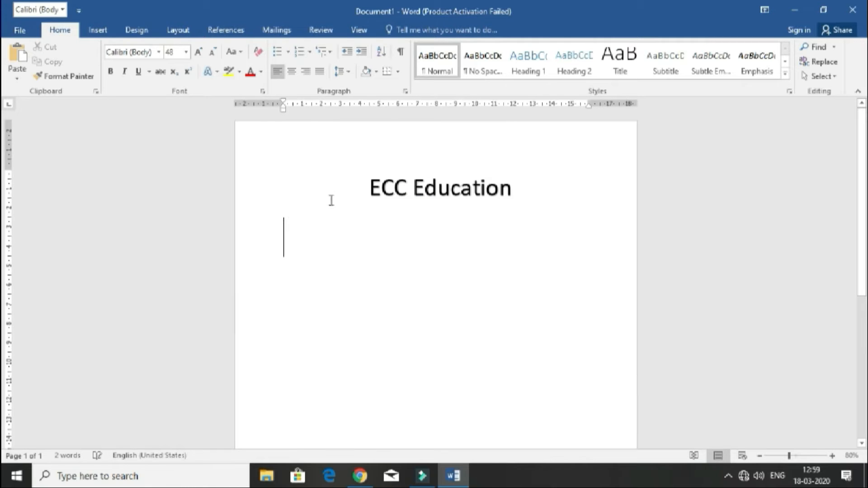
Enlarge the WordArt box toward its lower-left corner to about 4.6 cm high and 12.3 cm wide.
{"action": "left_click", "coordinate": [399, 176]}
{"action": "left_click", "coordinate": [402, 171]}
{"action": "left_click", "coordinate": [406, 30]}
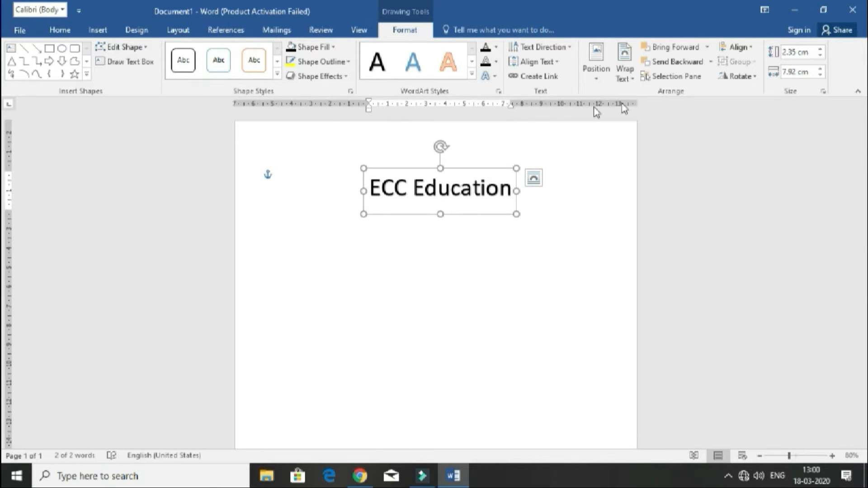
{"action": "left_click_drag", "start_coordinate": [364, 215], "coordinate": [280, 258]}
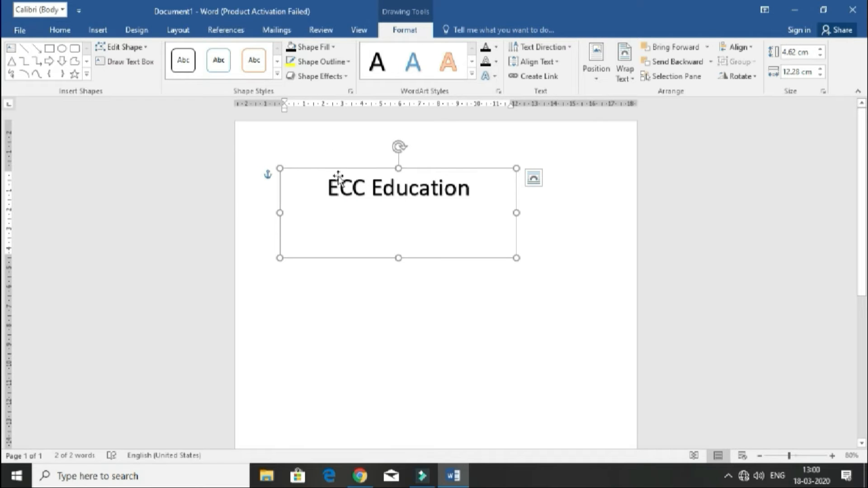
Fill the WordArt box with standard red and give it a standard green outline.
{"action": "left_click", "coordinate": [313, 47]}
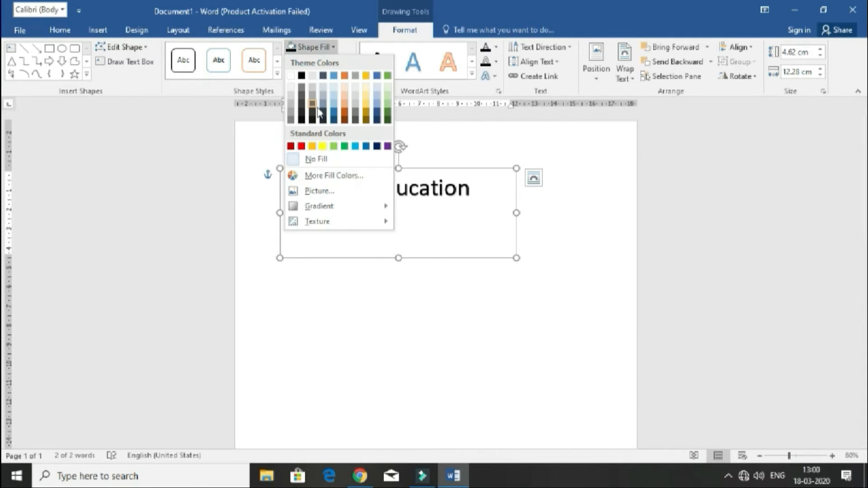
{"action": "left_click", "coordinate": [301, 146]}
{"action": "left_click", "coordinate": [316, 63]}
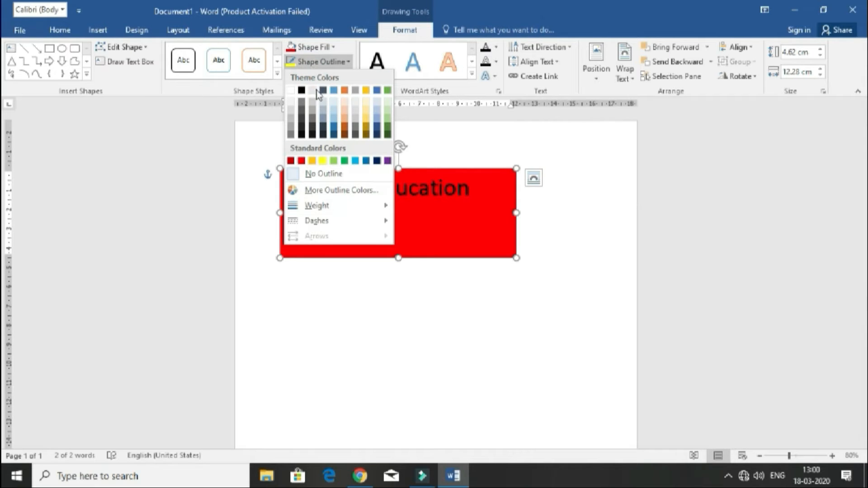
{"action": "left_click", "coordinate": [344, 160]}
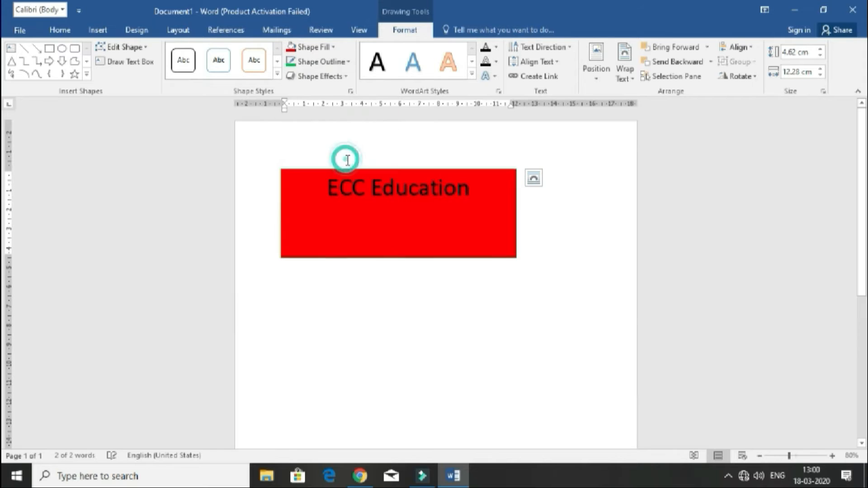
Set the WordArt box outline to 3 pt weight with a dash-dot line style.
{"action": "left_click", "coordinate": [334, 68]}
{"action": "mouse_move", "coordinate": [326, 208]}
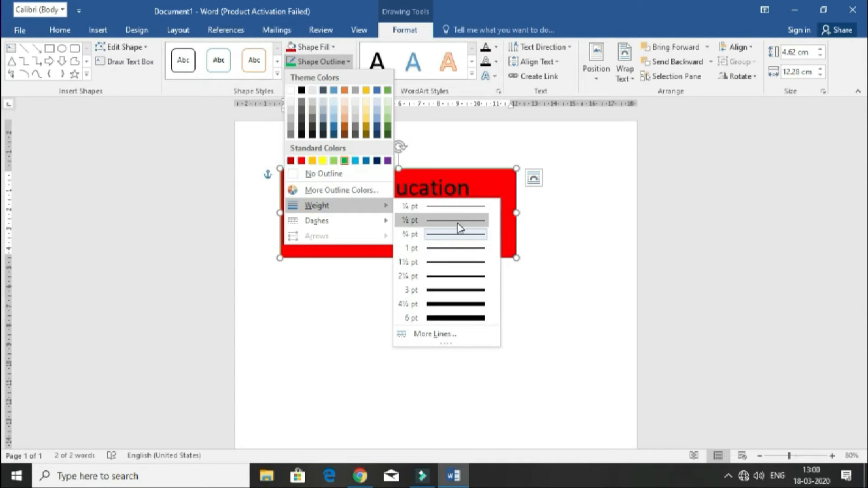
{"action": "left_click", "coordinate": [449, 290]}
{"action": "left_click", "coordinate": [334, 67]}
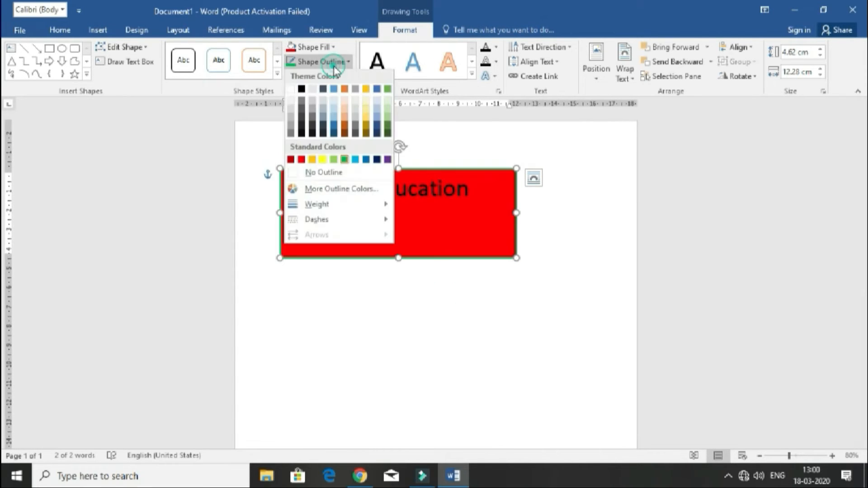
{"action": "mouse_move", "coordinate": [330, 220]}
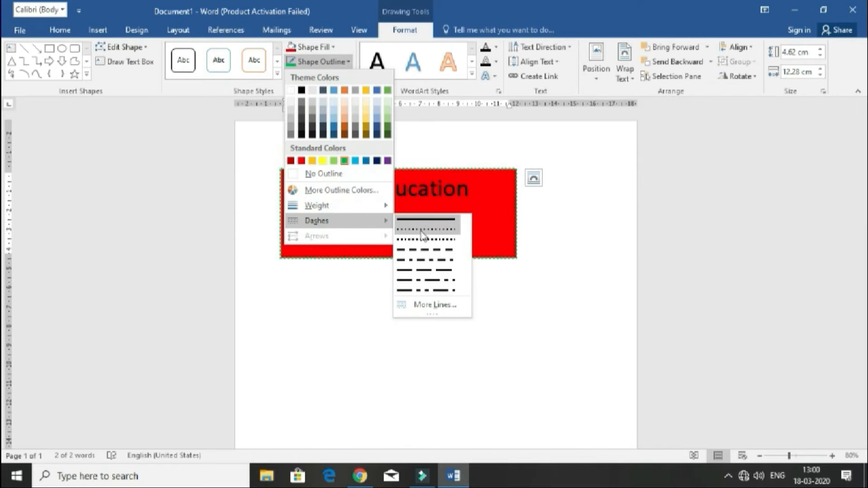
{"action": "left_click", "coordinate": [418, 257]}
Move the red WordArt box down the page toward the right margin.
{"action": "scroll", "coordinate": [354, 265], "scroll_direction": "up", "scroll_amount": 4}
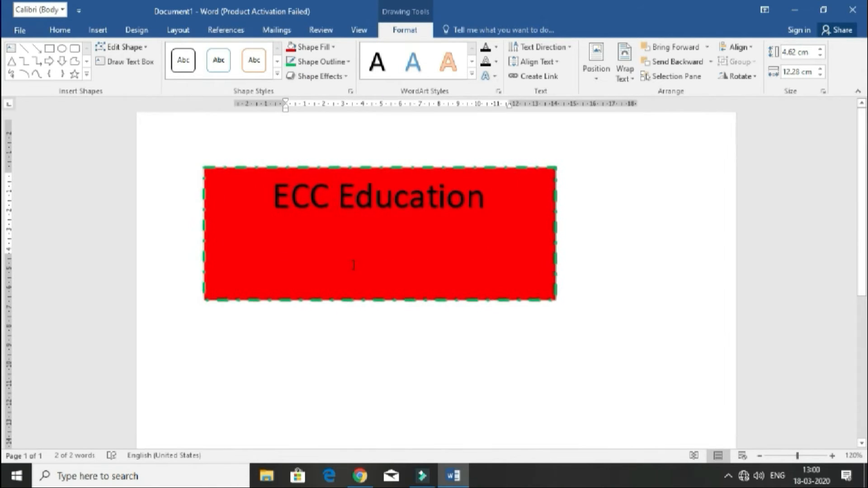
{"action": "left_click_drag", "start_coordinate": [449, 301], "coordinate": [608, 440]}
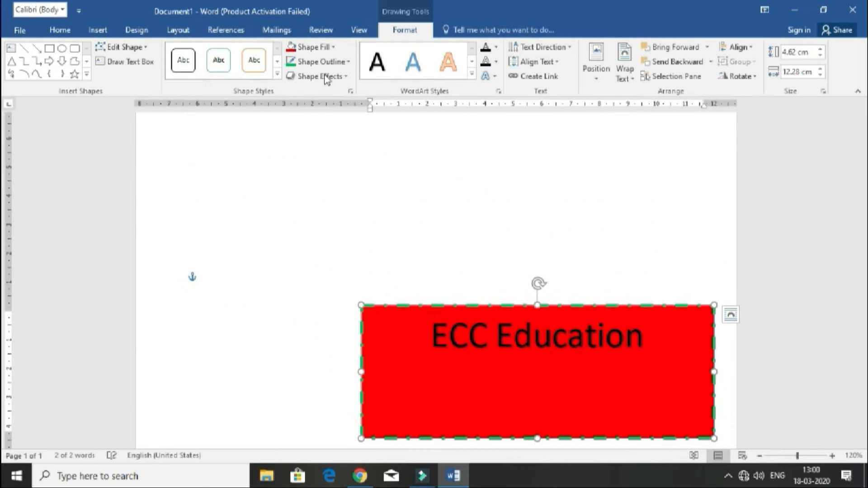
Examine the outline options and the shadow, glow and 3-D rotation effects available for the WordArt box without applying any.
{"action": "left_click", "coordinate": [322, 62]}
{"action": "mouse_move", "coordinate": [325, 220]}
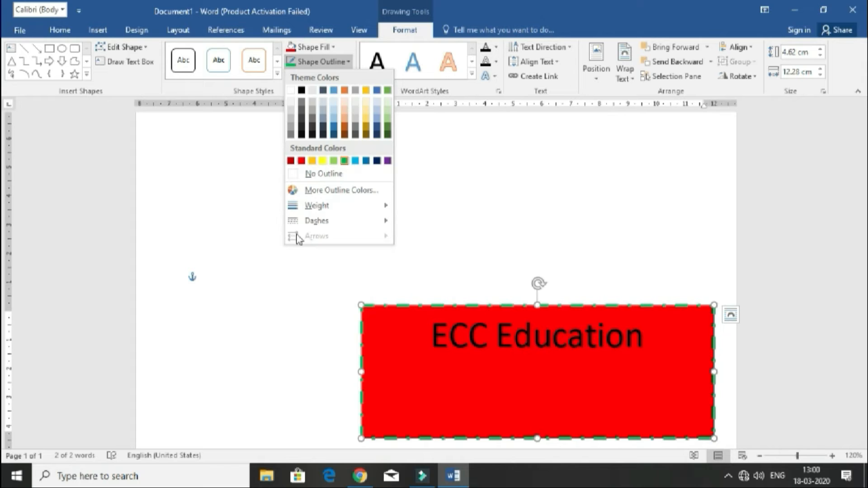
{"action": "left_click", "coordinate": [233, 200]}
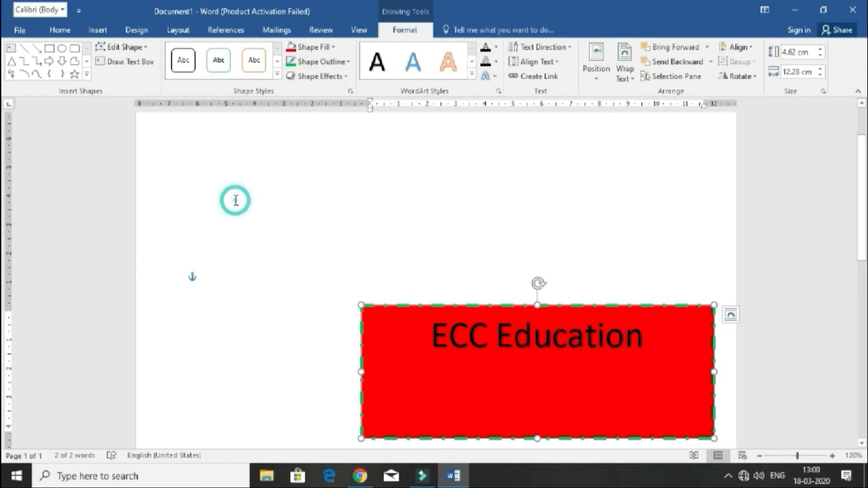
{"action": "left_click", "coordinate": [322, 77]}
{"action": "mouse_move", "coordinate": [340, 131]}
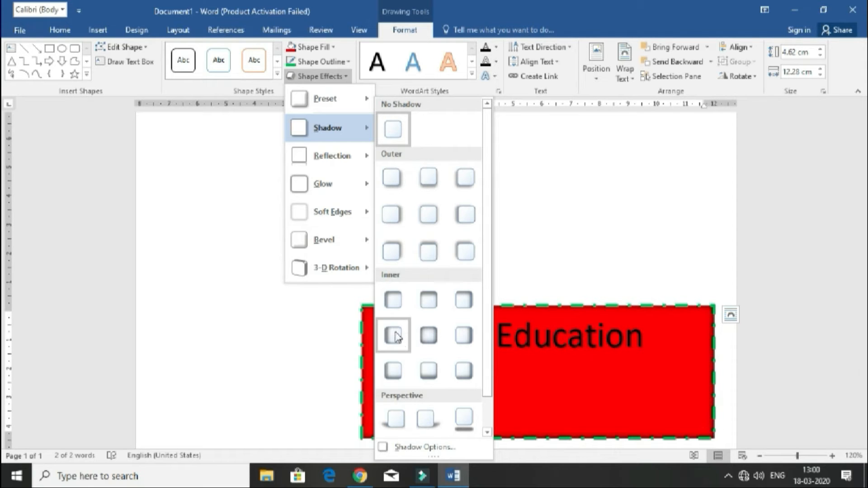
{"action": "mouse_move", "coordinate": [334, 183]}
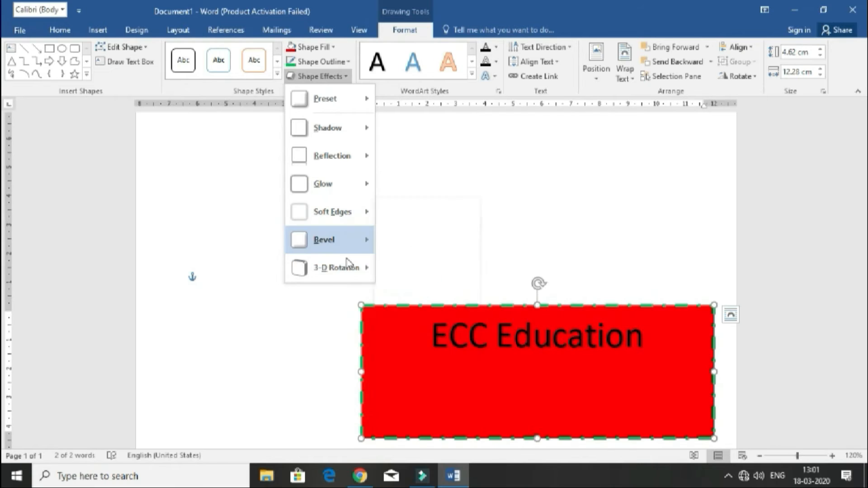
{"action": "mouse_move", "coordinate": [346, 268]}
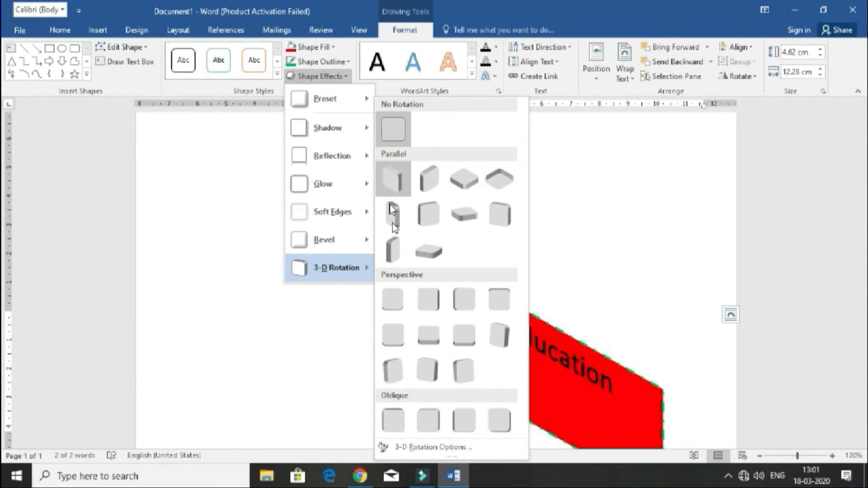
{"action": "left_click", "coordinate": [583, 185]}
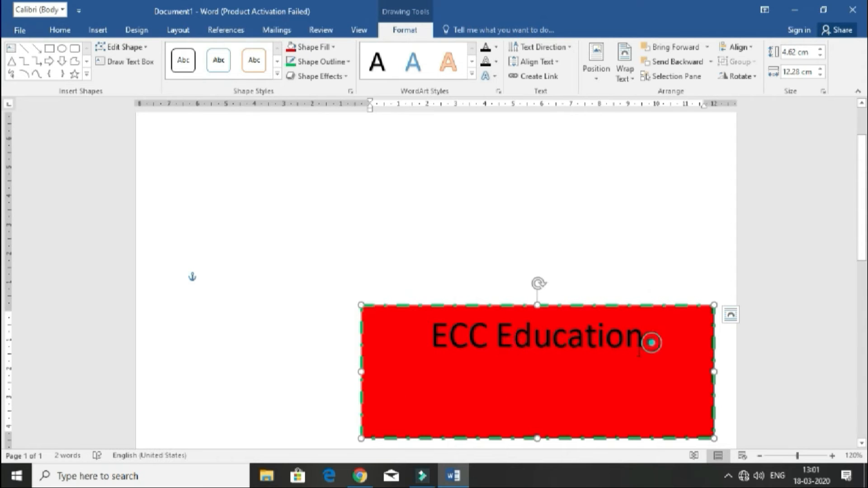
Fill the ECC Education WordArt text with standard yellow and set its text outline to standard dark blue.
{"action": "left_click_drag", "start_coordinate": [651, 341], "coordinate": [326, 342]}
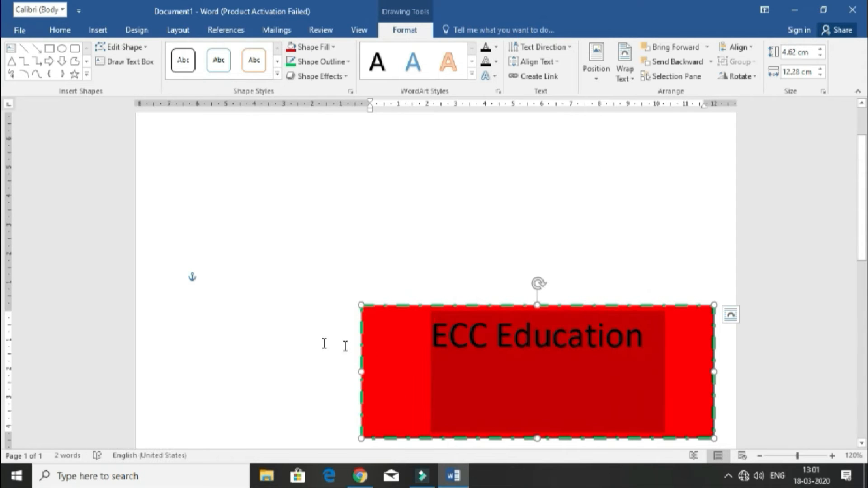
{"action": "left_click", "coordinate": [496, 47]}
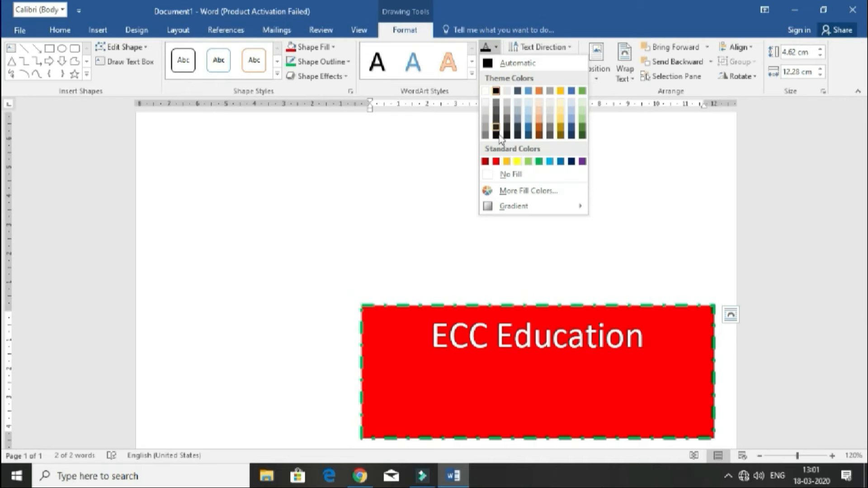
{"action": "left_click", "coordinate": [518, 162]}
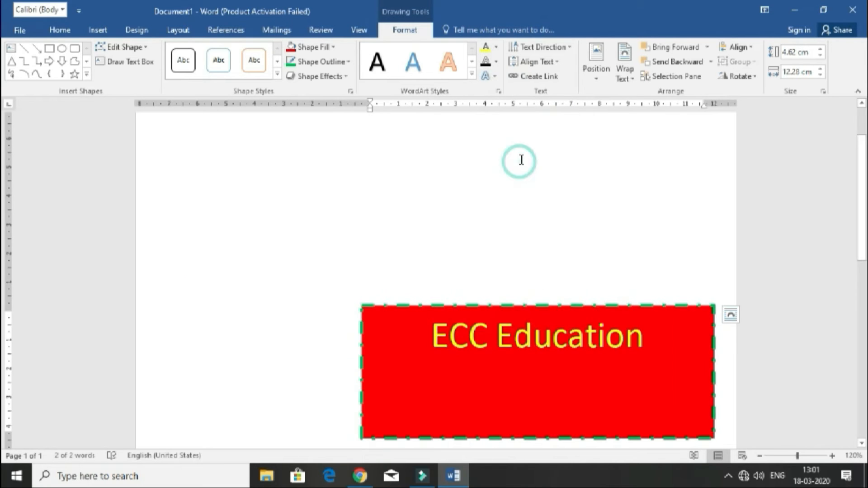
{"action": "left_click", "coordinate": [496, 63]}
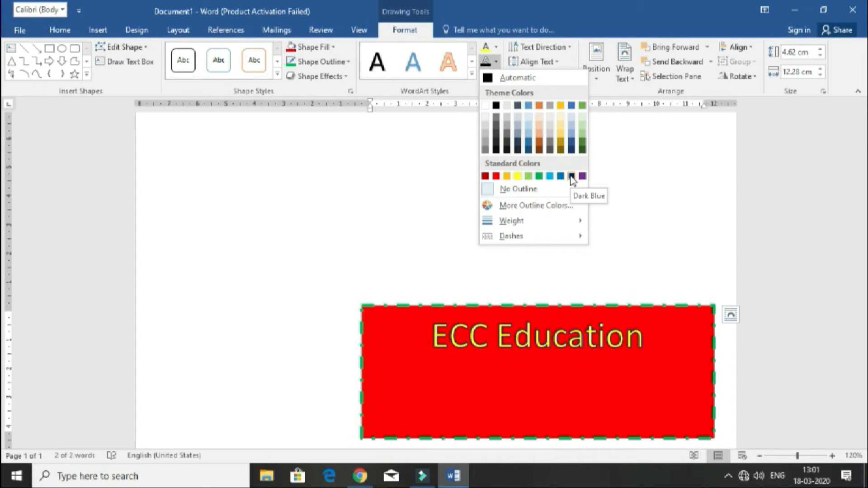
{"action": "left_click", "coordinate": [572, 176]}
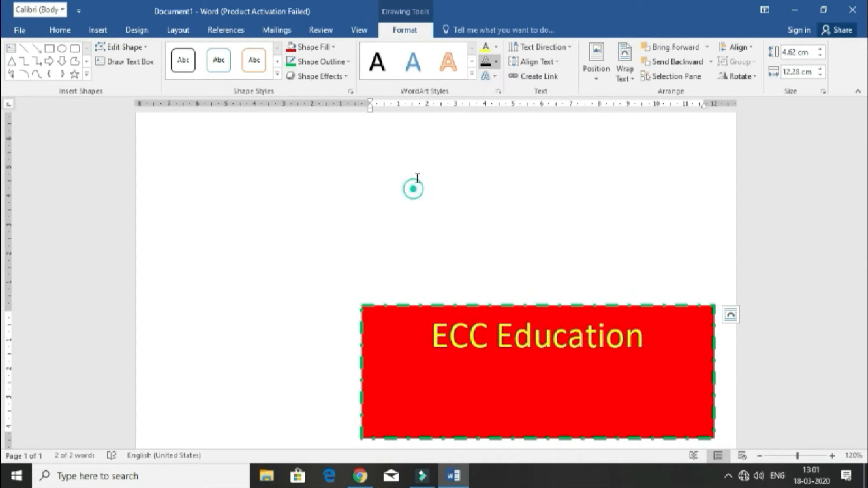
Examine the shadow, reflection, glow and bevel text effects available for the WordArt text without applying any.
{"action": "left_click", "coordinate": [496, 77]}
{"action": "mouse_move", "coordinate": [502, 99]}
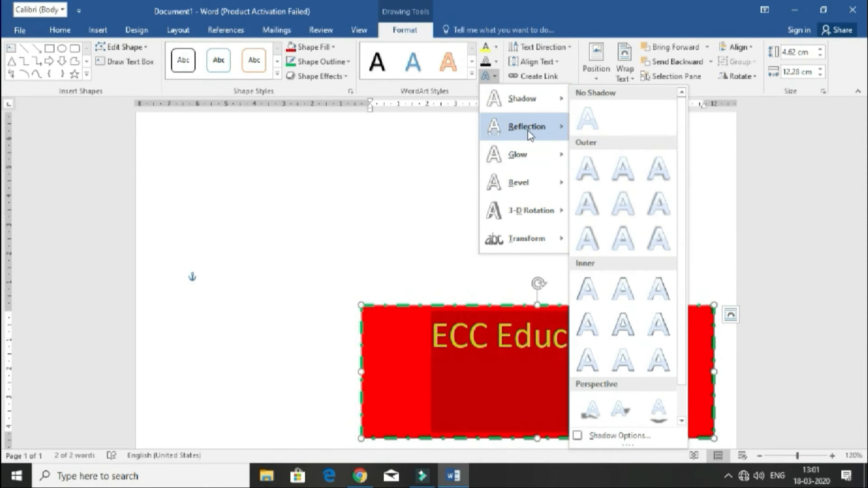
{"action": "mouse_move", "coordinate": [530, 131]}
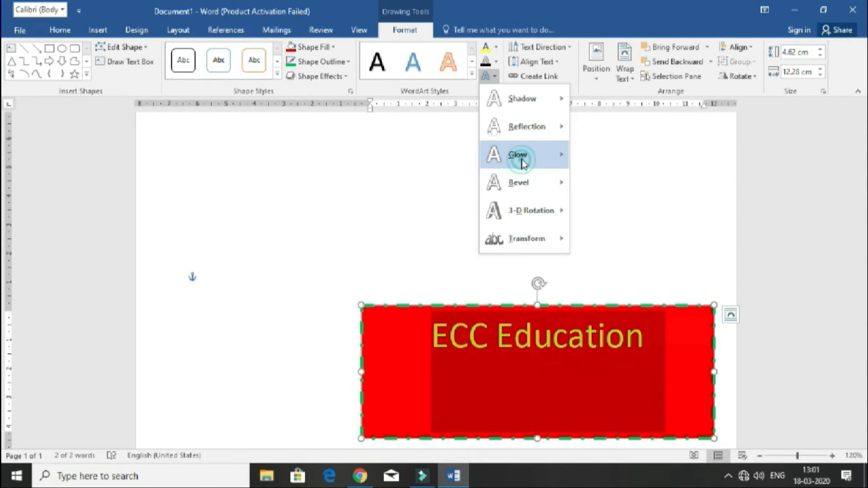
{"action": "mouse_move", "coordinate": [521, 163]}
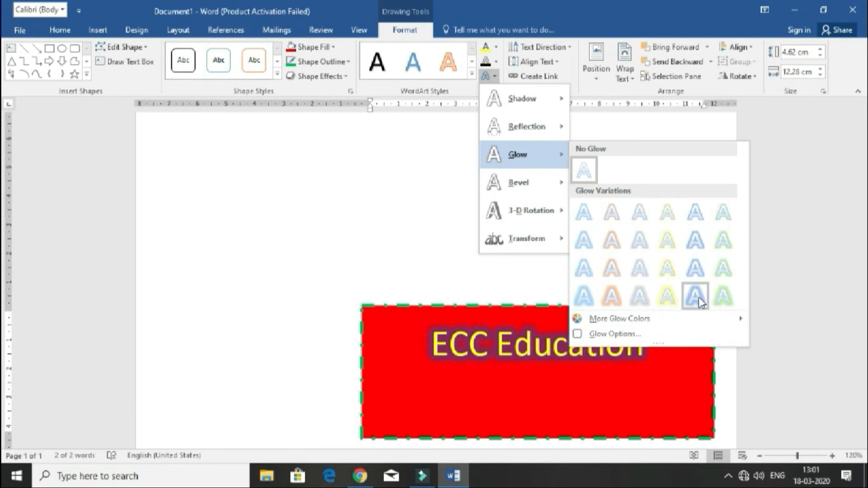
{"action": "mouse_move", "coordinate": [519, 181]}
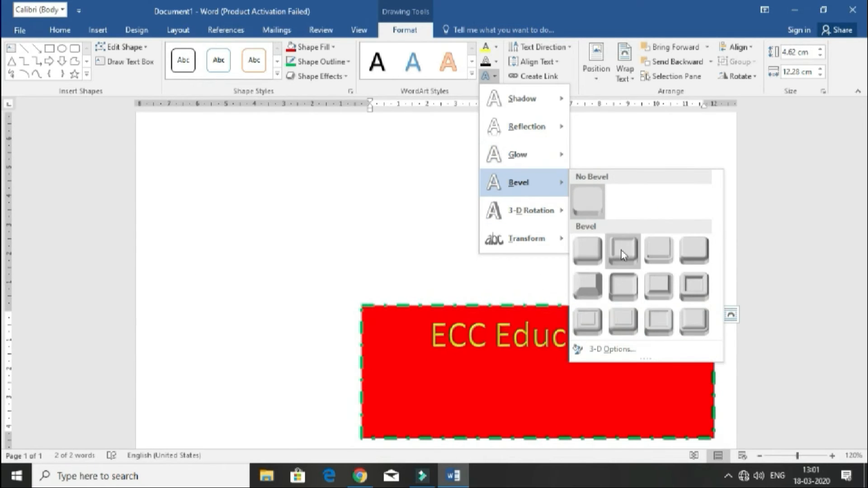
{"action": "left_click", "coordinate": [506, 362]}
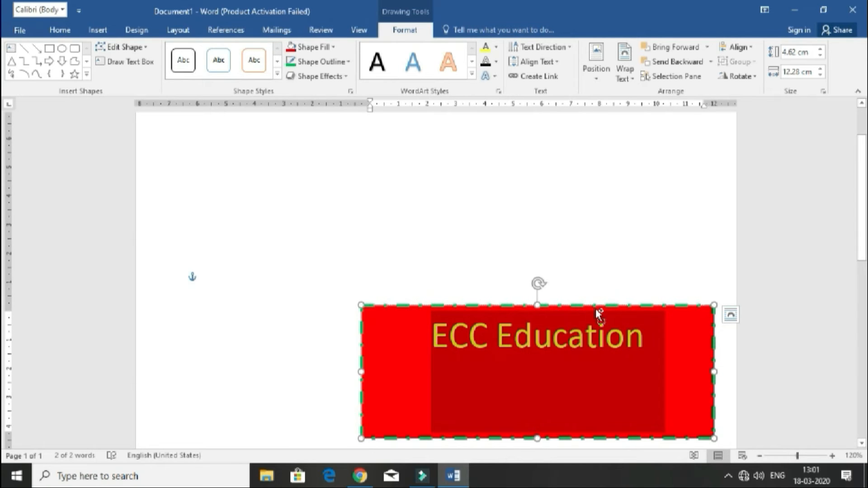
Enlarge the WordArt text's font size and shorten its box to about 2.14 cm high.
{"action": "key", "text": "ctrl+shift+period"}
{"action": "key", "text": "ctrl+shift+period"}
{"action": "key", "text": "ctrl+shift+comma"}
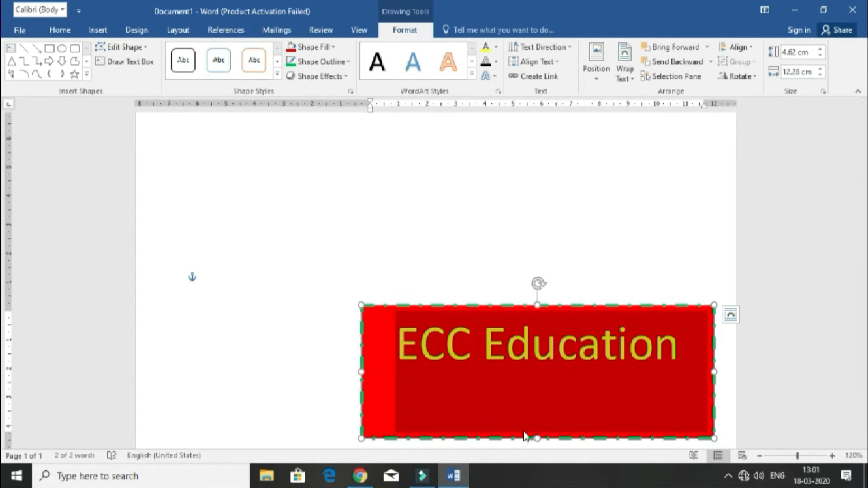
{"action": "left_click_drag", "start_coordinate": [537, 437], "coordinate": [537, 367]}
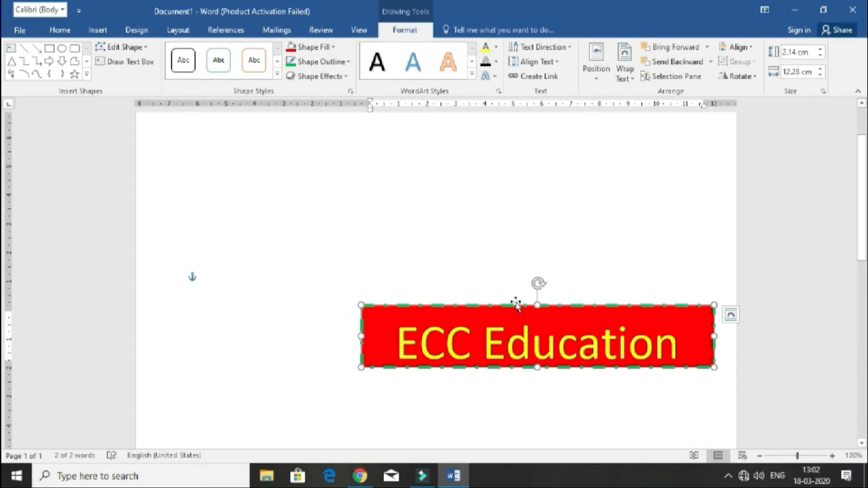
Apply the circular Follow Path transform to the WordArt text and resize its box to about 2.87 cm high and 10.71 cm wide.
{"action": "left_click", "coordinate": [489, 76]}
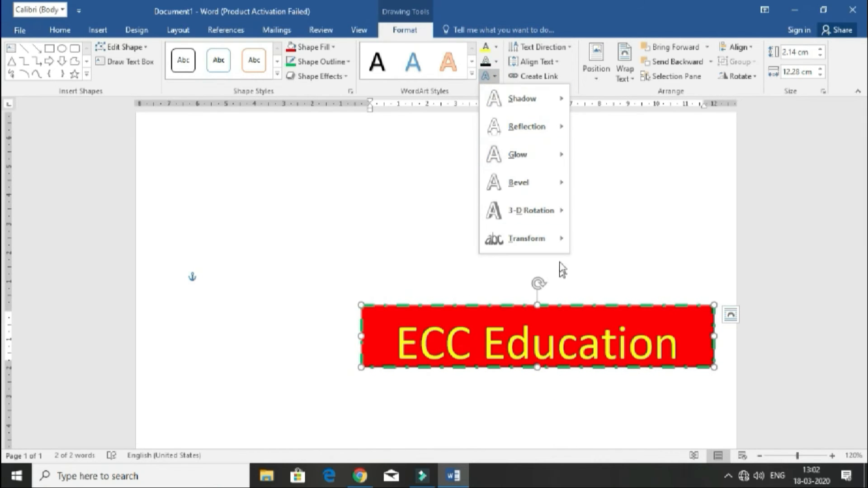
{"action": "mouse_move", "coordinate": [552, 242]}
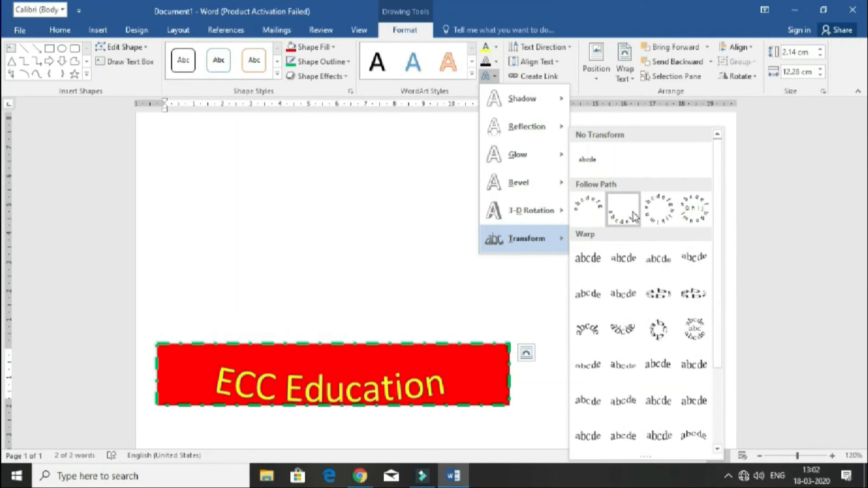
{"action": "left_click", "coordinate": [656, 216]}
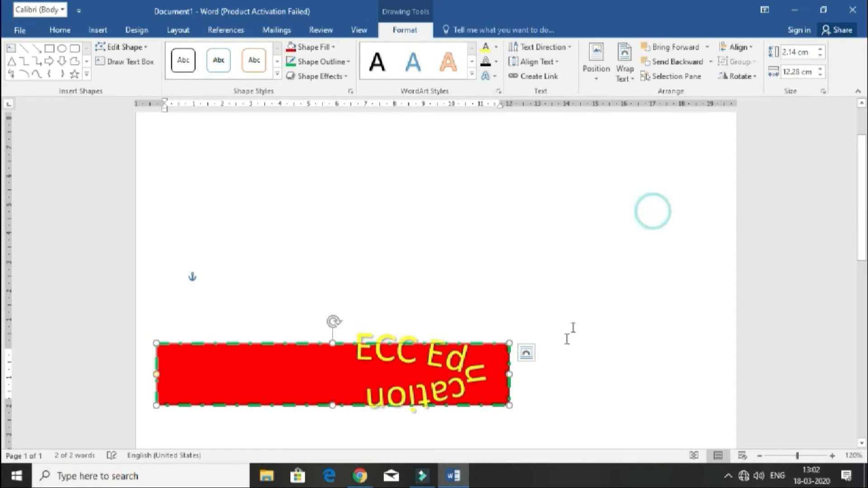
{"action": "left_click_drag", "start_coordinate": [509, 404], "coordinate": [464, 426]}
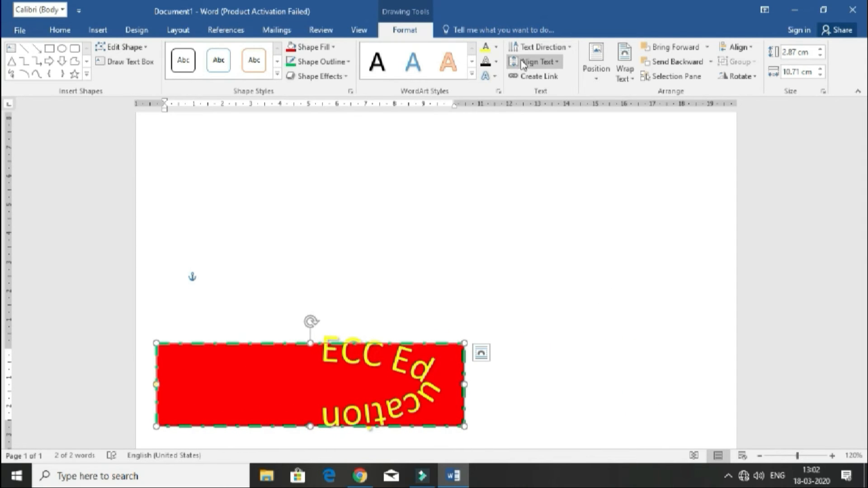
Remove the shadow and transform from the WordArt text and stretch its box upward to about 6.91 cm high.
{"action": "left_click", "coordinate": [489, 76]}
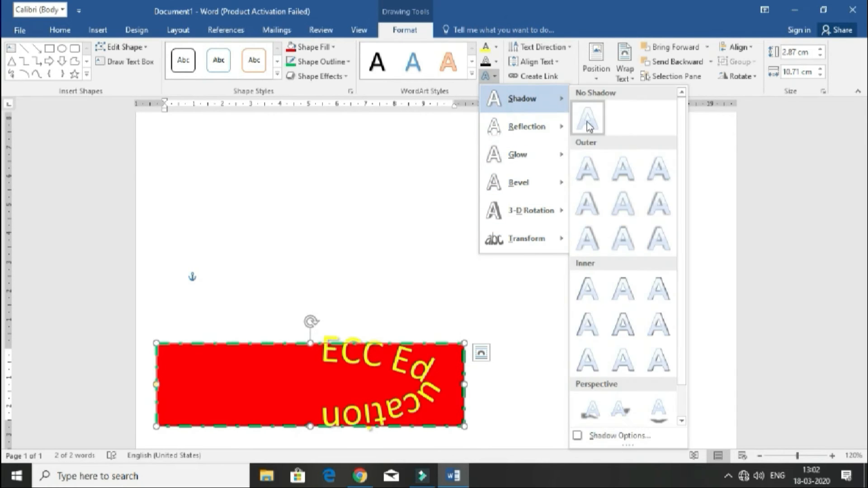
{"action": "left_click", "coordinate": [588, 122]}
{"action": "left_click", "coordinate": [496, 79]}
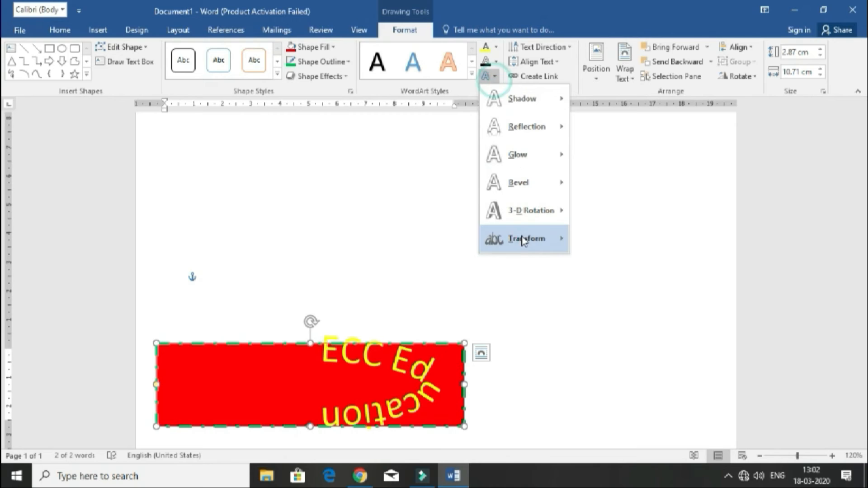
{"action": "mouse_move", "coordinate": [524, 238]}
{"action": "left_click", "coordinate": [588, 157]}
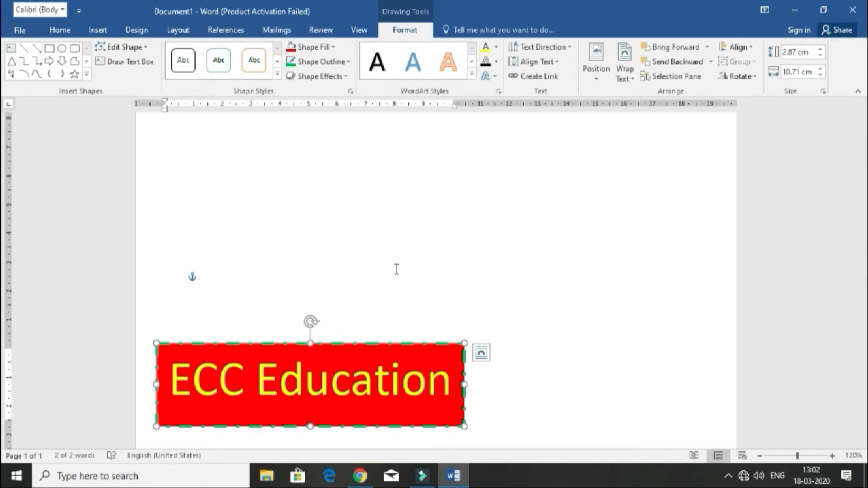
{"action": "left_click_drag", "start_coordinate": [310, 343], "coordinate": [330, 224]}
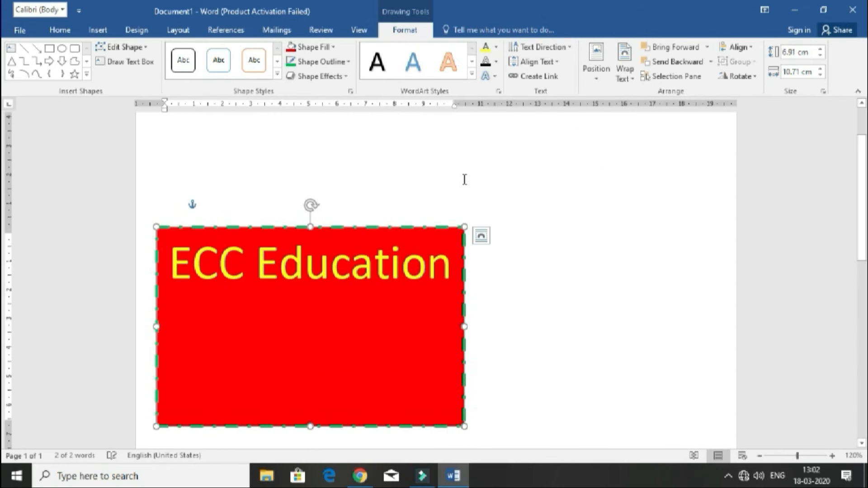
Try the WordArt text rotated 90° and 270°, and return its direction to horizontal.
{"action": "left_click", "coordinate": [541, 47]}
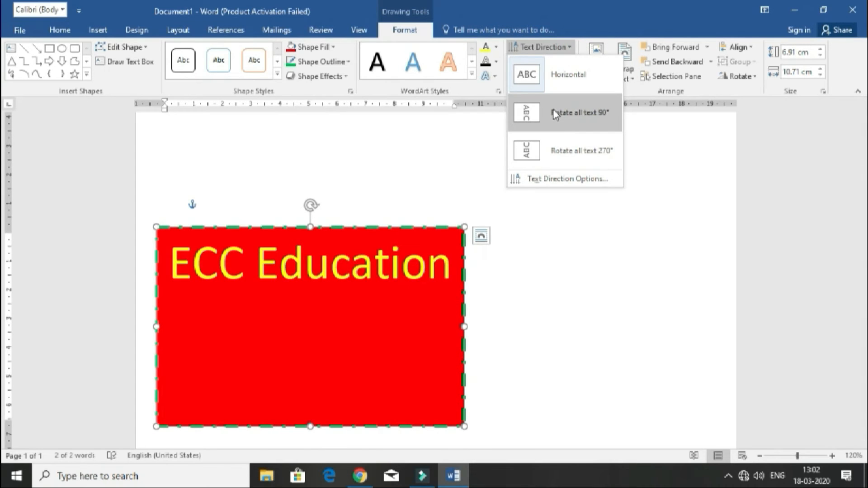
{"action": "left_click", "coordinate": [553, 111]}
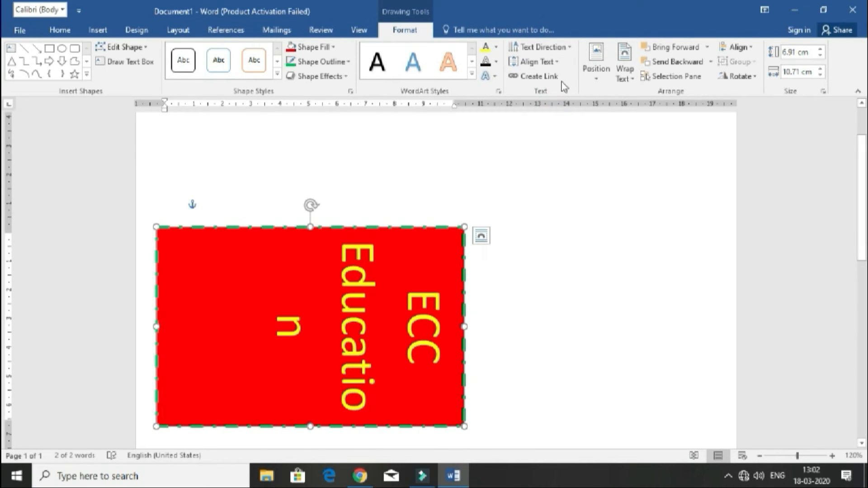
{"action": "left_click", "coordinate": [566, 47]}
{"action": "left_click", "coordinate": [548, 147]}
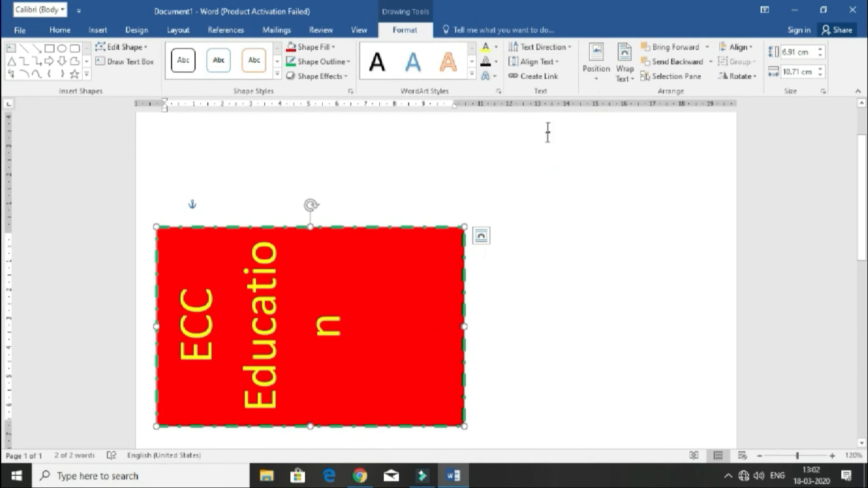
{"action": "left_click", "coordinate": [540, 48]}
{"action": "left_click", "coordinate": [555, 76]}
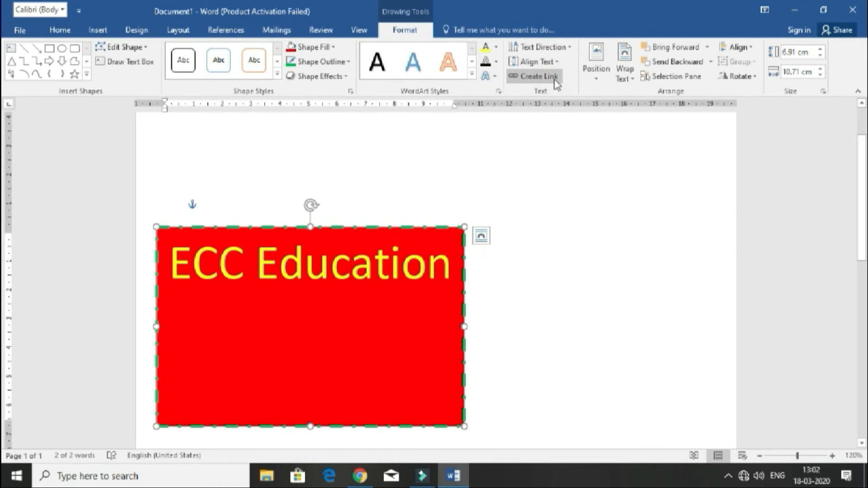
Try middle and bottom vertical alignment for the WordArt text, and return it to top alignment.
{"action": "left_click", "coordinate": [536, 62]}
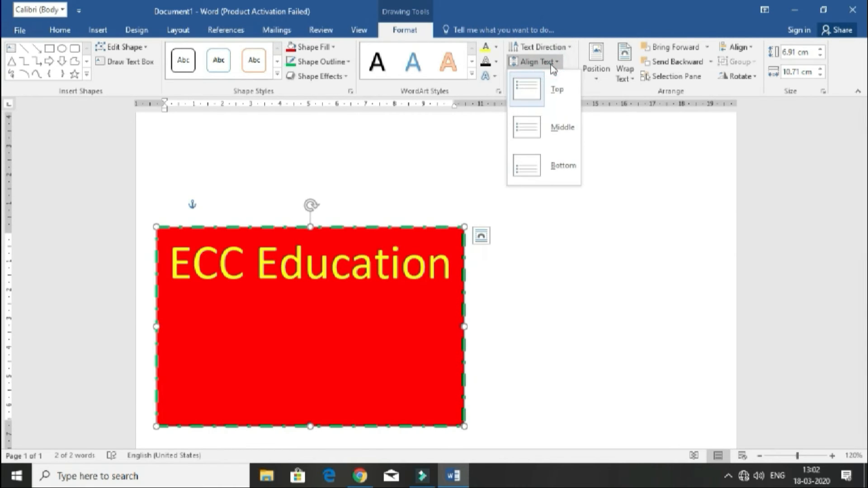
{"action": "left_click", "coordinate": [553, 124]}
{"action": "left_click", "coordinate": [537, 61]}
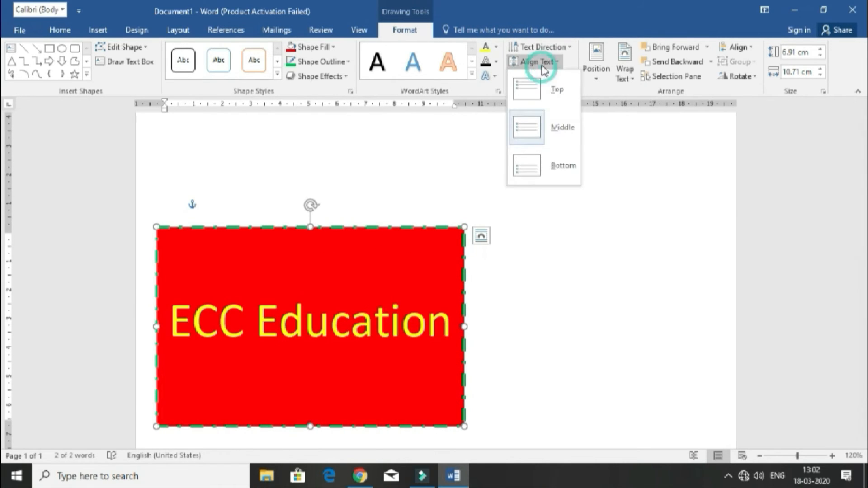
{"action": "left_click", "coordinate": [562, 167]}
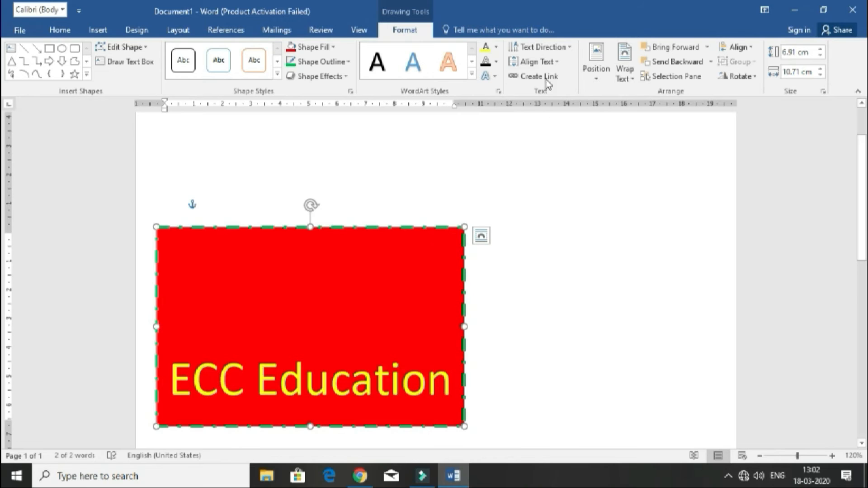
{"action": "left_click", "coordinate": [537, 62]}
{"action": "left_click", "coordinate": [553, 91]}
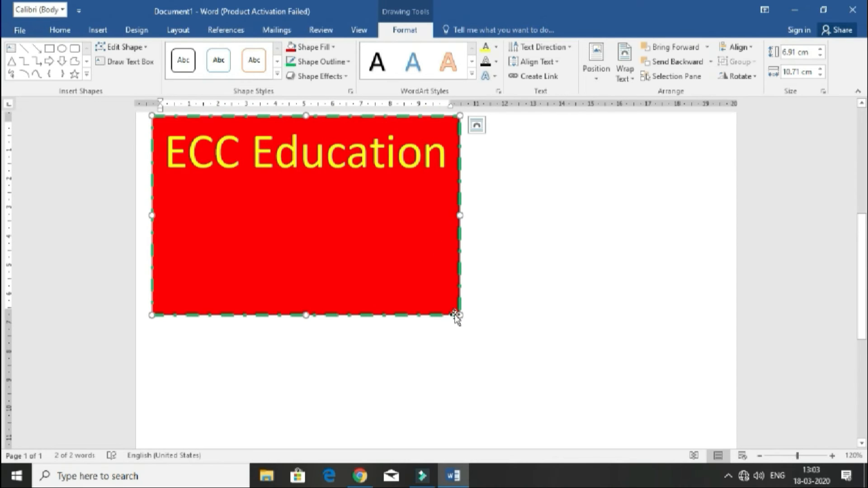
Shrink the WordArt box to about 2.87 cm high and 4.93 cm wide and move it toward the page's lower right.
{"action": "left_click_drag", "start_coordinate": [453, 317], "coordinate": [680, 436]}
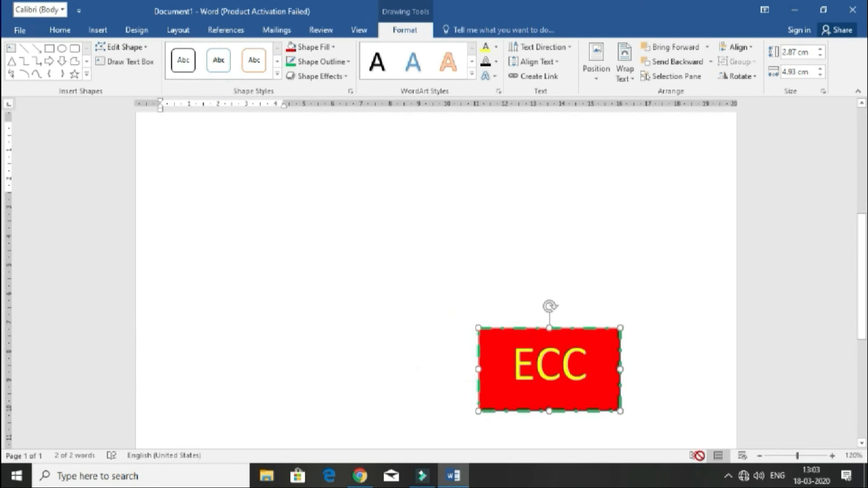
Draw two text boxes side by side near the left margin, about 3.64 by 3.4 cm and 4.02 by 3.53 cm (height by width).
{"action": "left_click", "coordinate": [122, 62]}
{"action": "left_click_drag", "start_coordinate": [171, 149], "coordinate": [269, 254]}
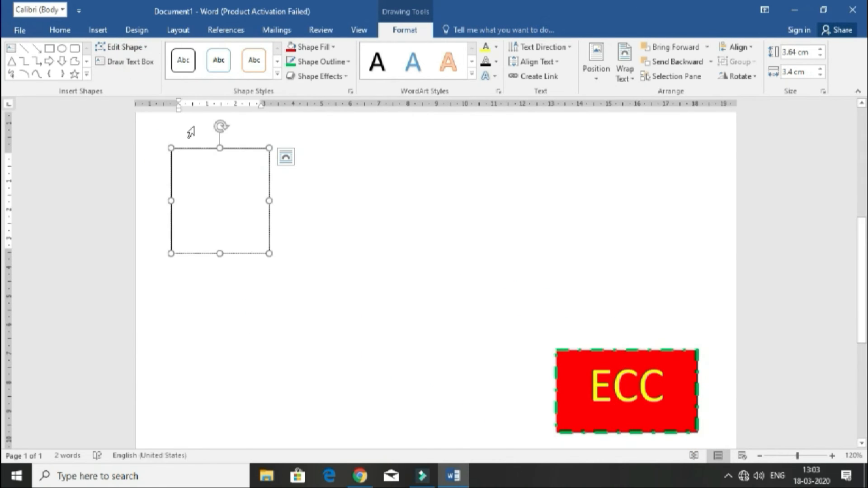
{"action": "left_click", "coordinate": [123, 62]}
{"action": "left_click_drag", "start_coordinate": [312, 148], "coordinate": [414, 264]}
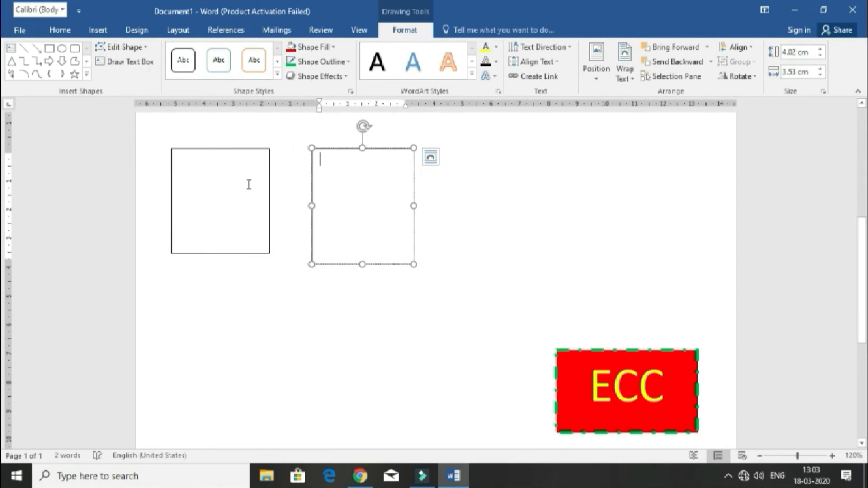
Create a forward link from the left text box to the right one and place the cursor in the left box.
{"action": "left_click", "coordinate": [270, 193]}
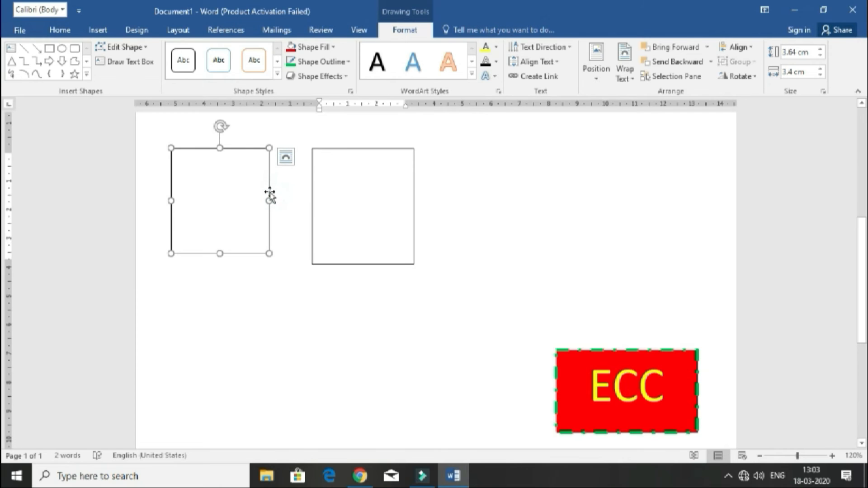
{"action": "left_click", "coordinate": [527, 76]}
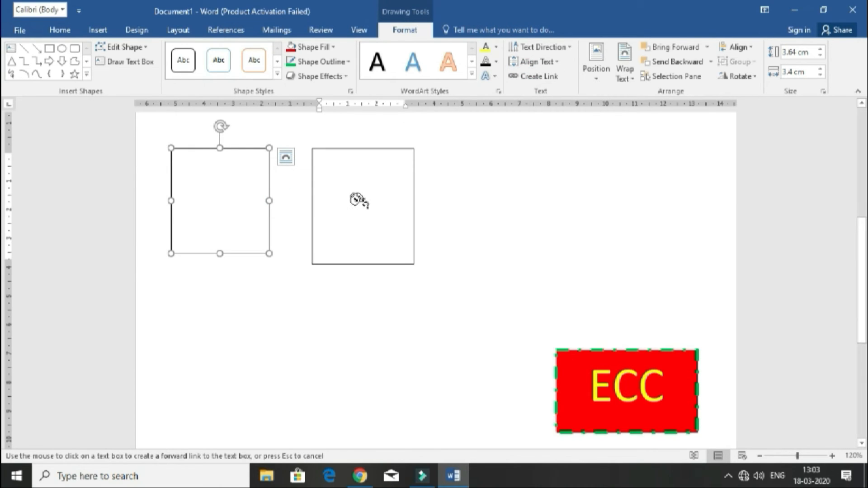
{"action": "left_click", "coordinate": [361, 199]}
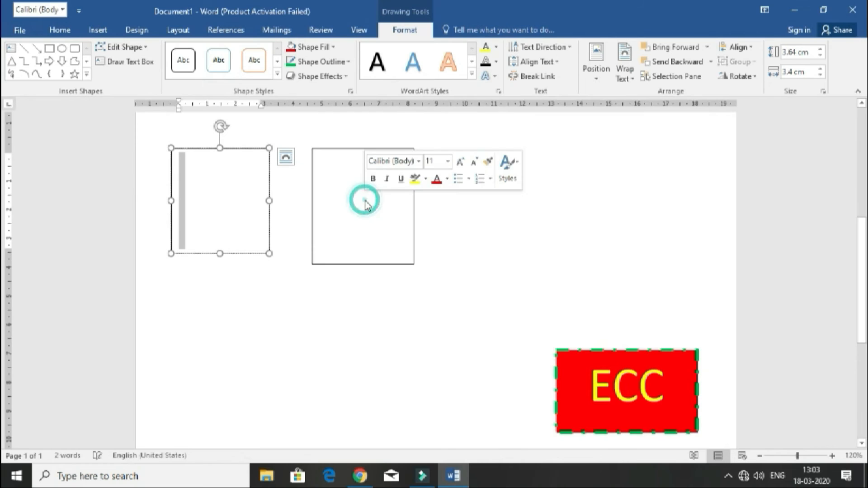
{"action": "left_click", "coordinate": [220, 186]}
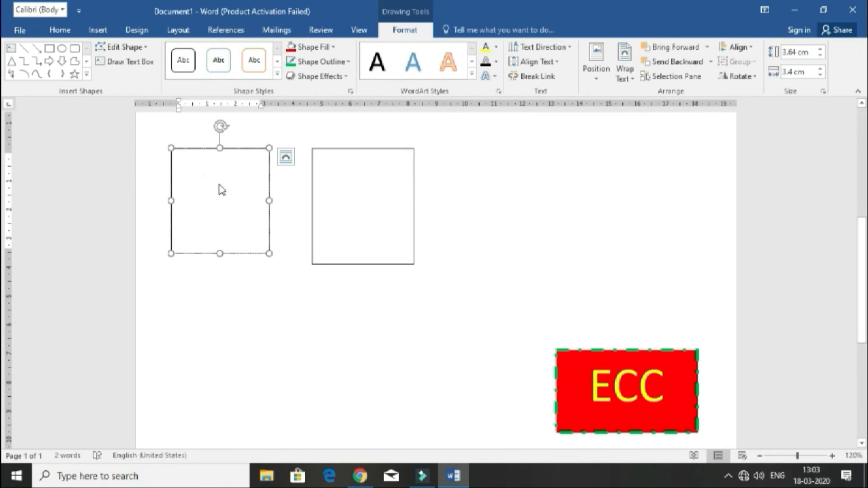
Fill the left text box with filler text such as "dhjdhkjfhkjdhkjfh" until it flows into the linked right box, and deselect the boxes.
{"action": "left_click", "coordinate": [221, 189]}
{"action": "type", "text": "dhjdhkjfhkjdhkjfhdhk"}
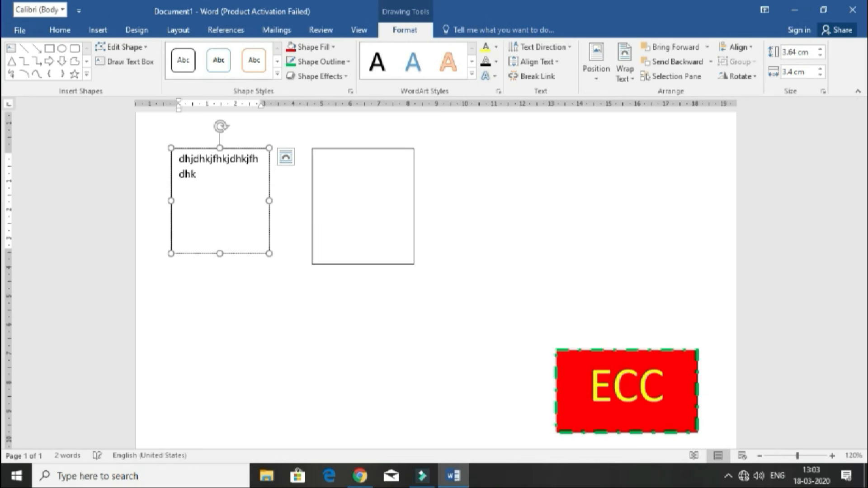
{"action": "type", "text": "jfhdkjhfkjdhkjdhkjfhdkjhfkjhkjdhkjfdhkjdh"}
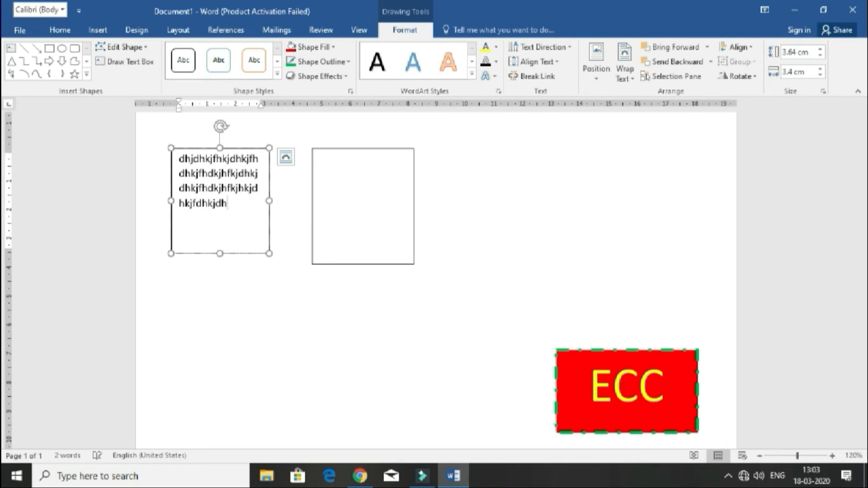
{"action": "type", "text": "kjfhdkjhfkdhkjhfkjhdkjhjhjhjfhj"}
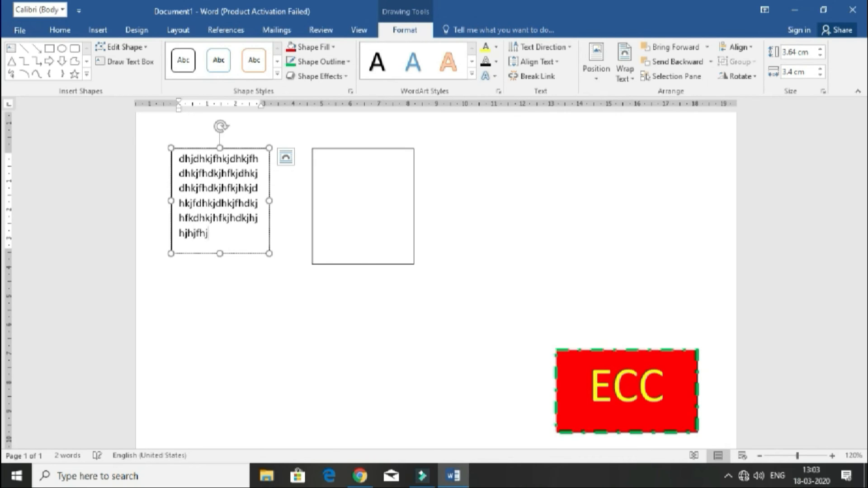
{"action": "type", "text": "dhjhdjhfhh"}
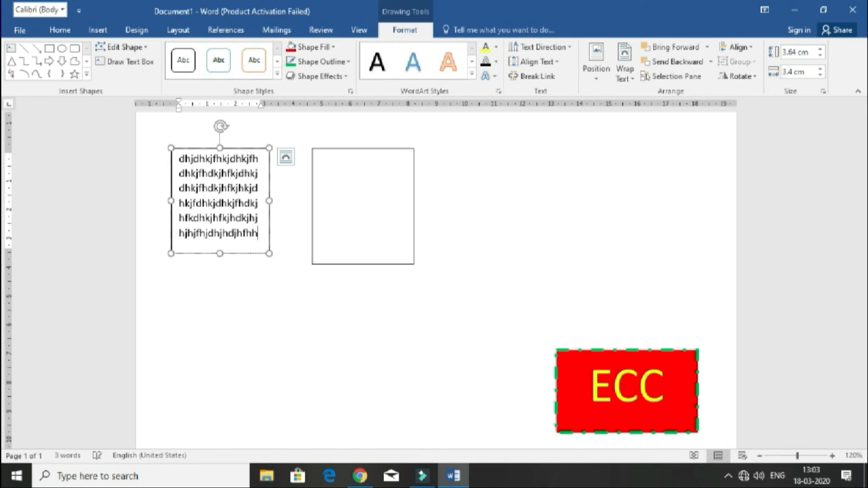
{"action": "type", "text": "hdhjdhkjdhkjdhkjdhkjdhkjdhdkjh"}
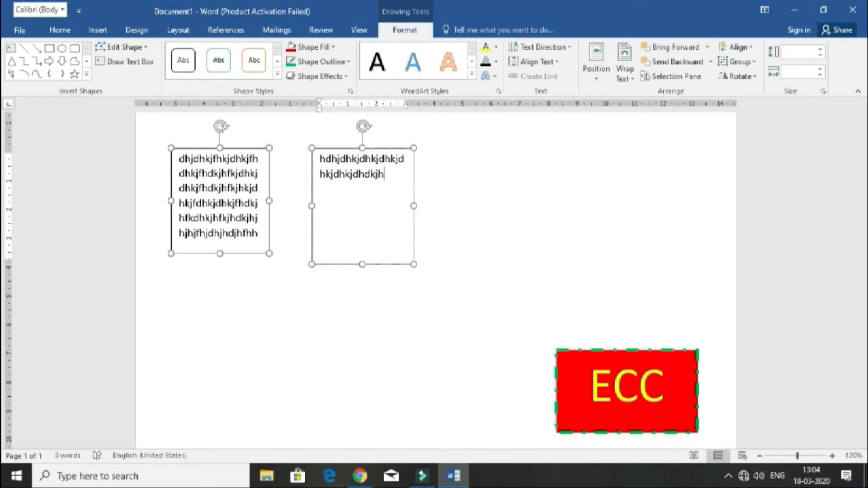
{"action": "left_click", "coordinate": [330, 321]}
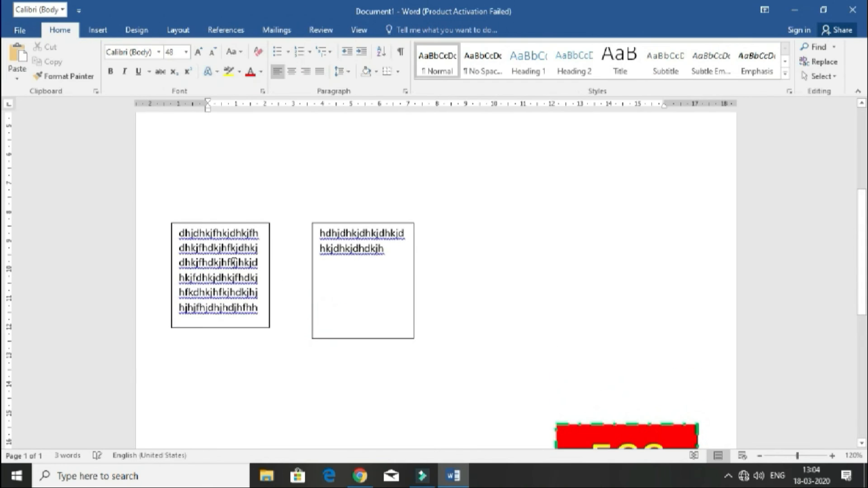
Delete both linked text boxes, the left one first, leaving the ECC WordArt on the page.
{"action": "left_click", "coordinate": [248, 225]}
{"action": "key", "text": "Delete"}
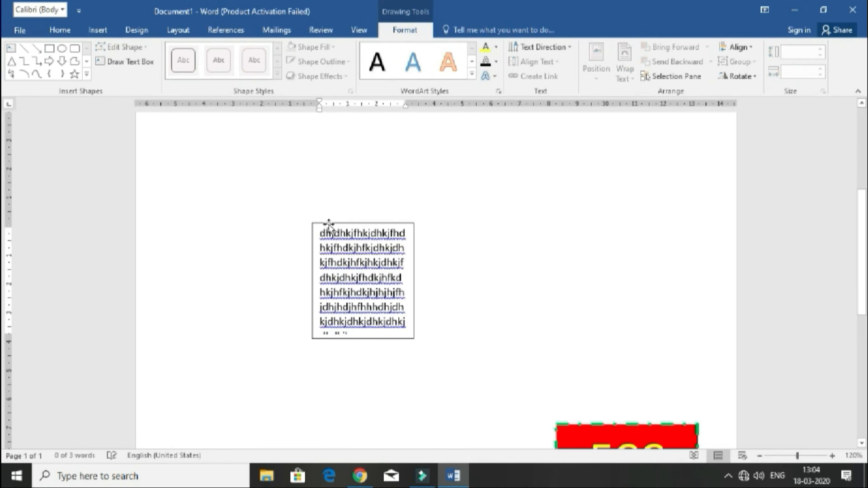
{"action": "left_click", "coordinate": [330, 223]}
{"action": "key", "text": "Delete"}
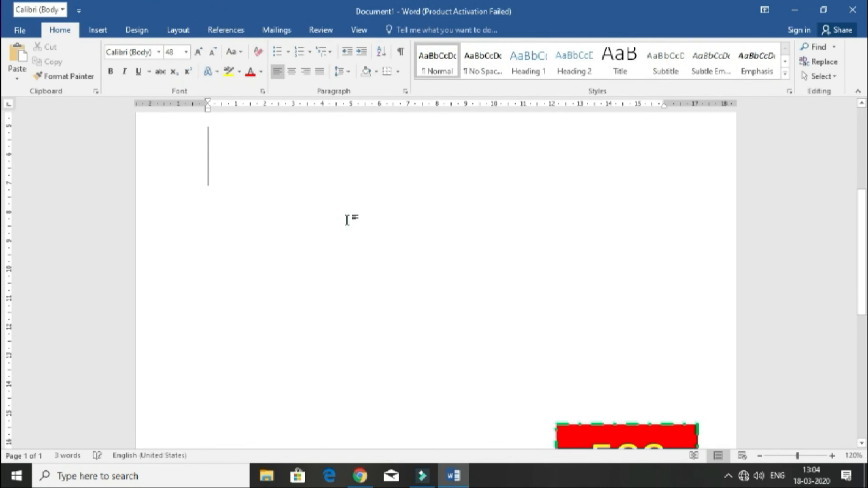
Move the ECC WordArt higher on the page, and set its position to the page's bottom right with text wrapping.
{"action": "left_click", "coordinate": [611, 428]}
{"action": "scroll", "coordinate": [584, 195], "scroll_direction": "down", "scroll_amount": 5}
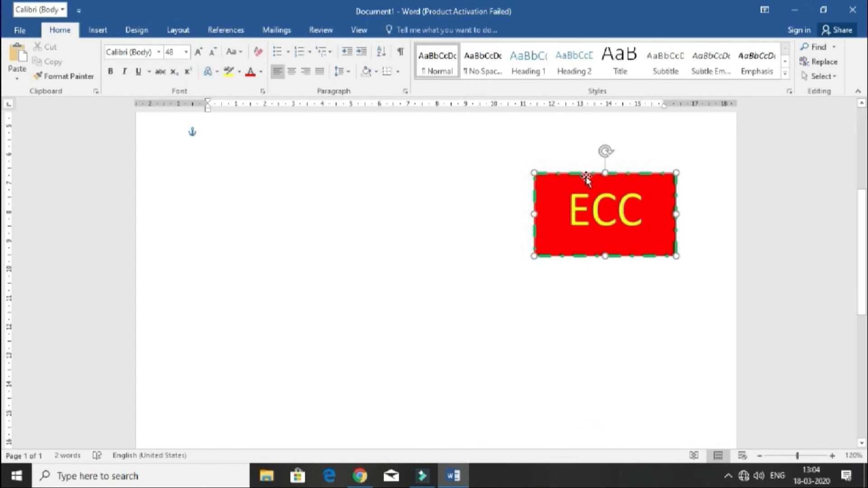
{"action": "left_click", "coordinate": [417, 20]}
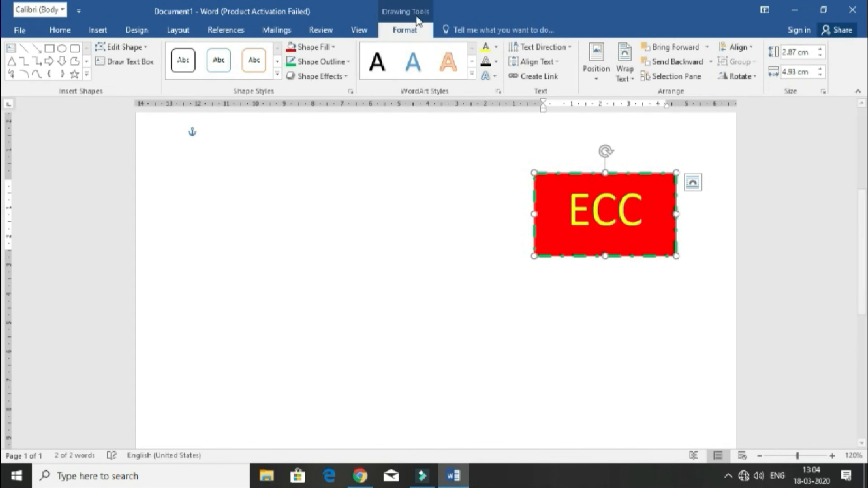
{"action": "left_click", "coordinate": [597, 79]}
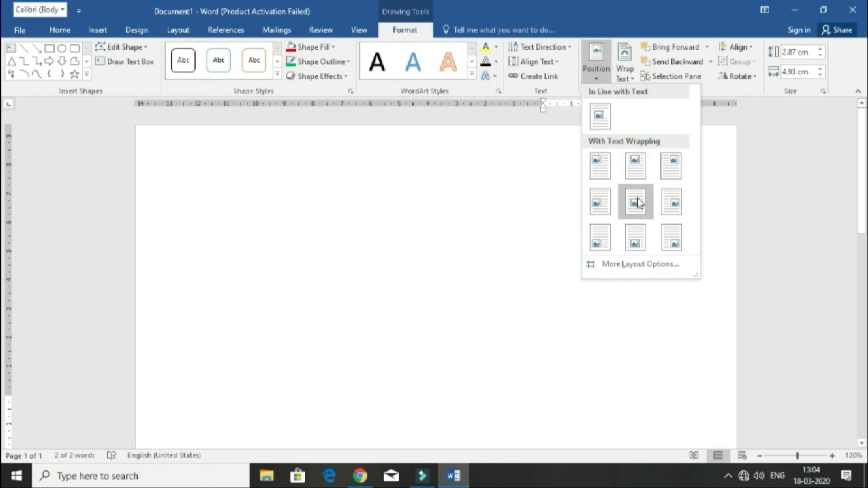
{"action": "left_click", "coordinate": [669, 239]}
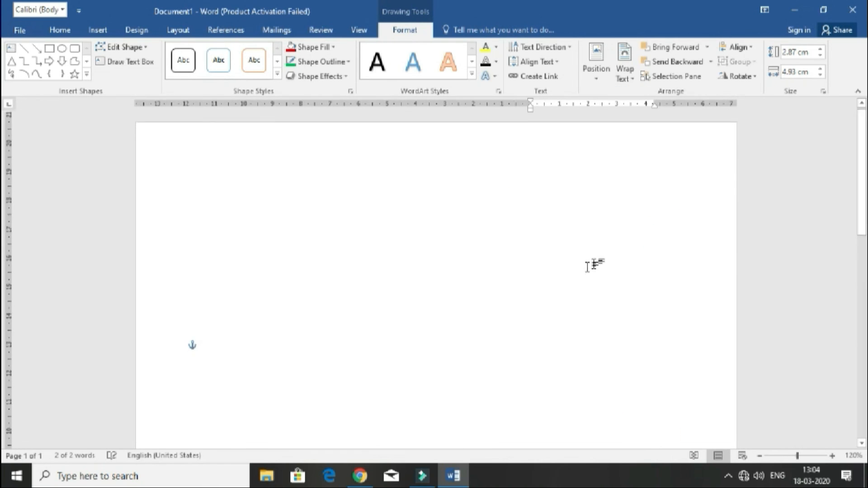
Open the text wrapping options for the ECC WordArt.
{"action": "left_click", "coordinate": [634, 74]}
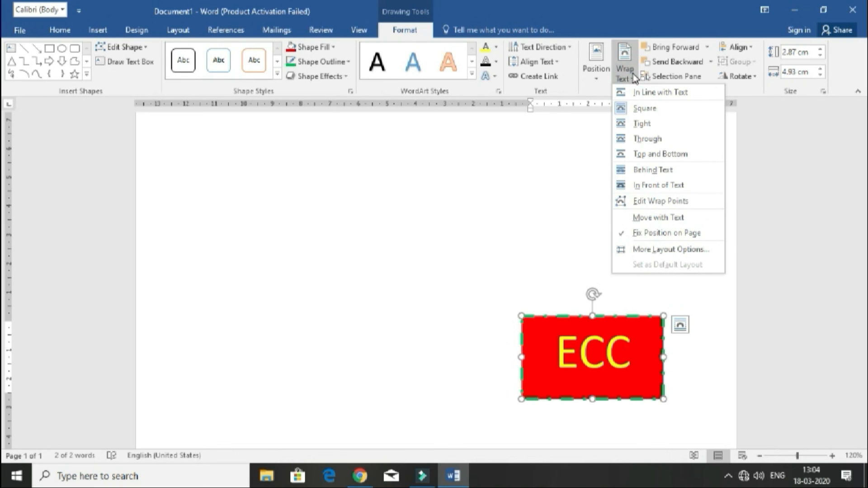